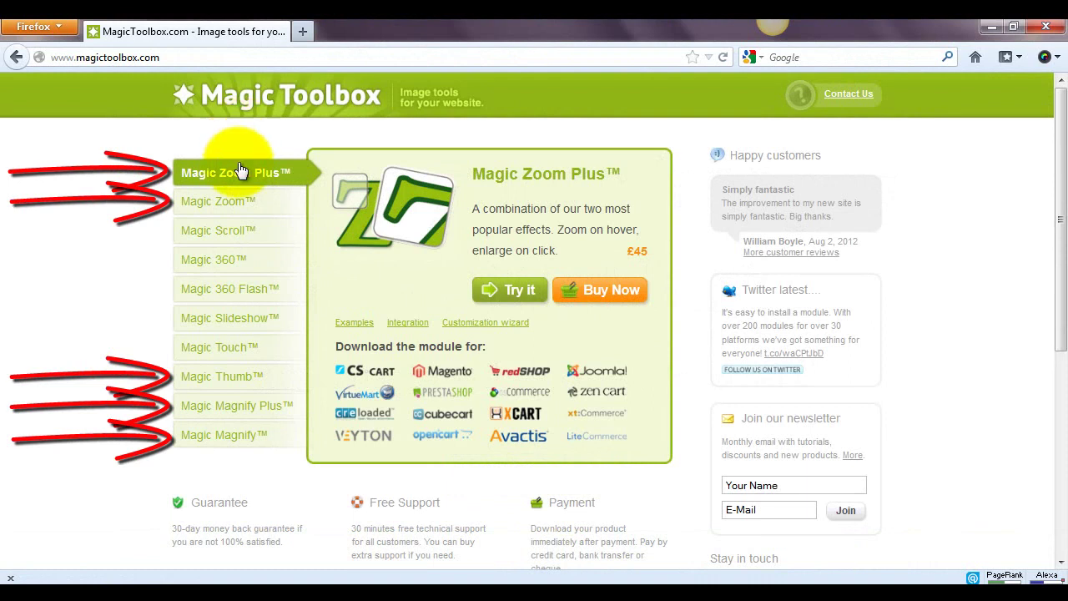
Open the Magic Zoom Plus product page and try the shoe images' hover zoom and full-screen lightbox
left_click(238, 172)
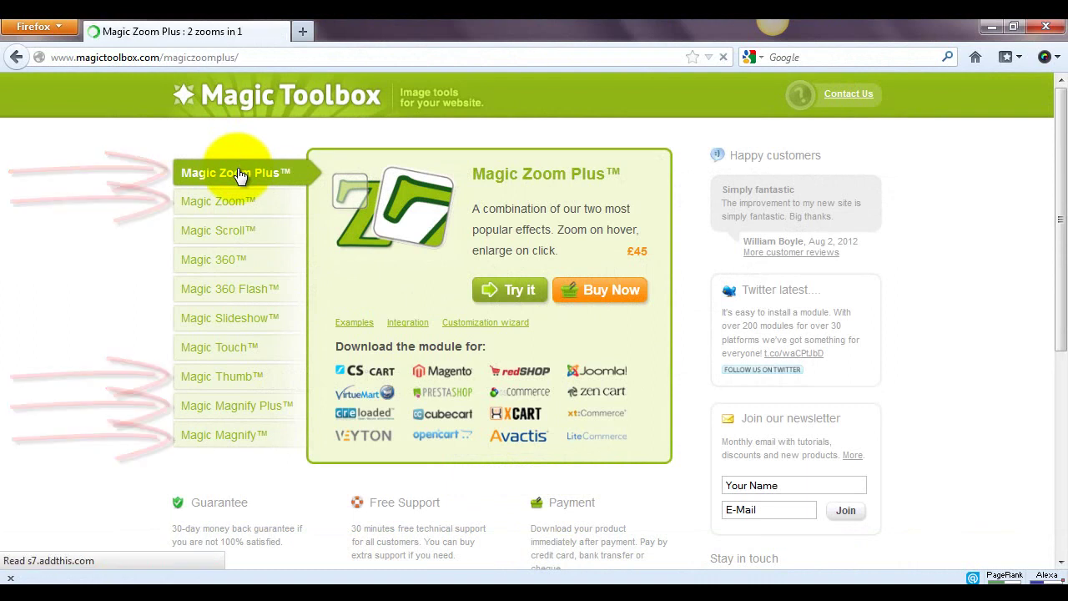
mouse_move(421, 315)
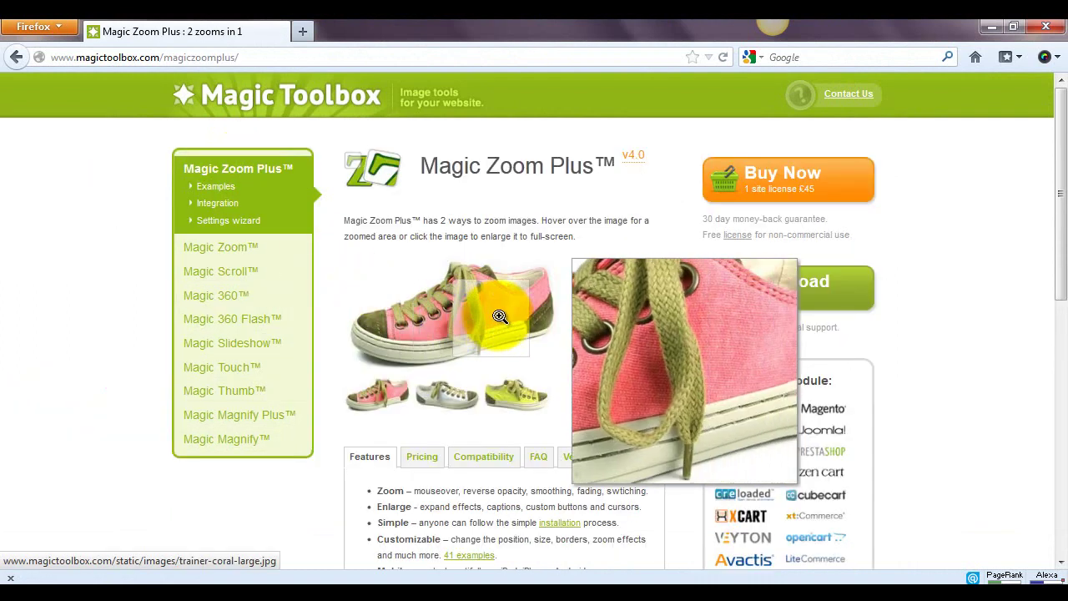
left_click(481, 303)
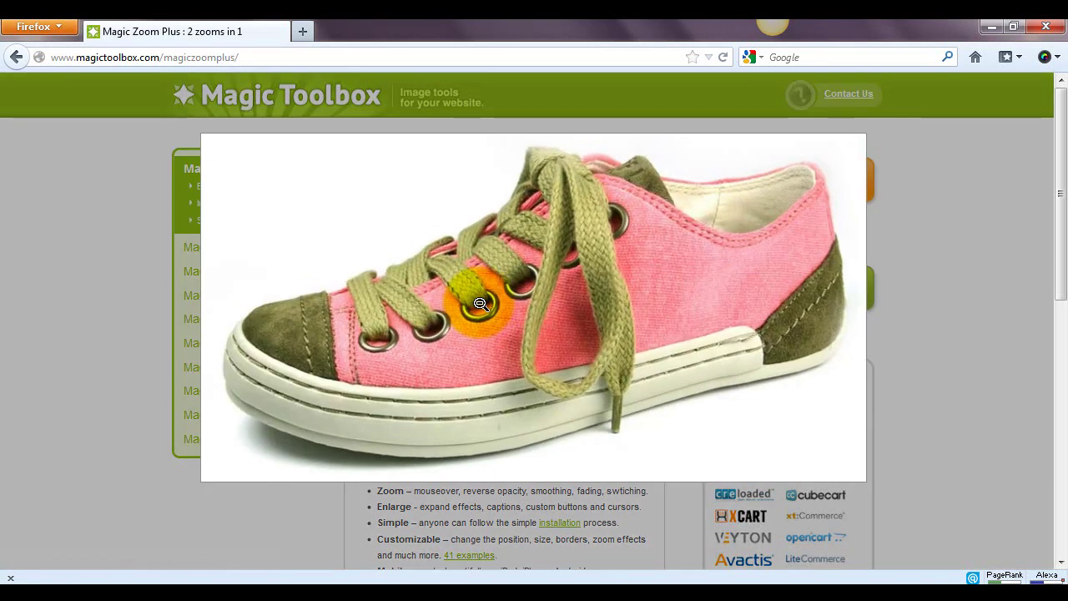
left_click(807, 165)
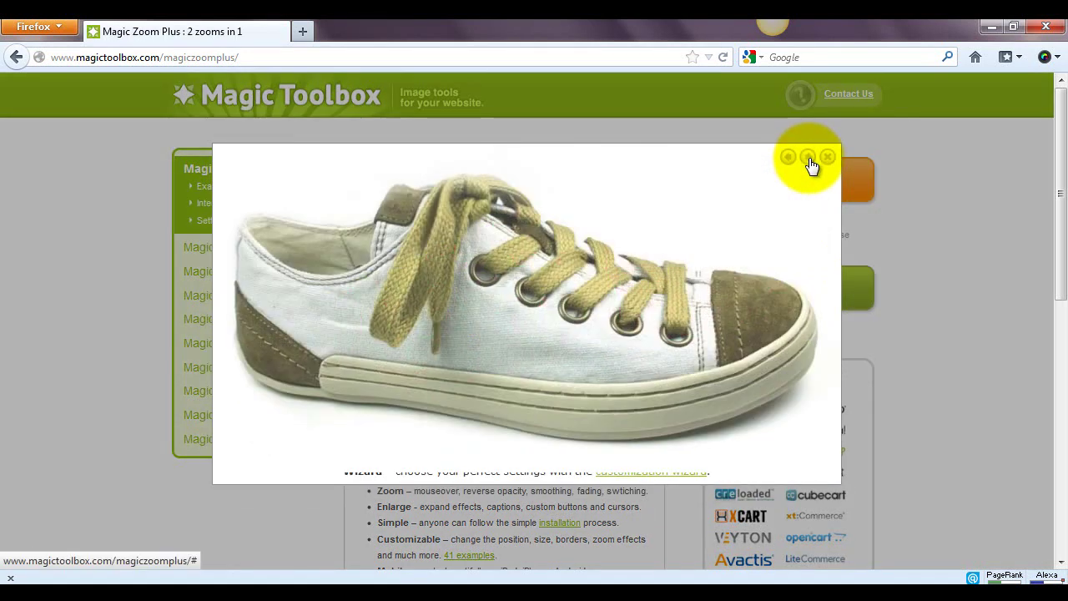
left_click(809, 165)
left_click(809, 165)
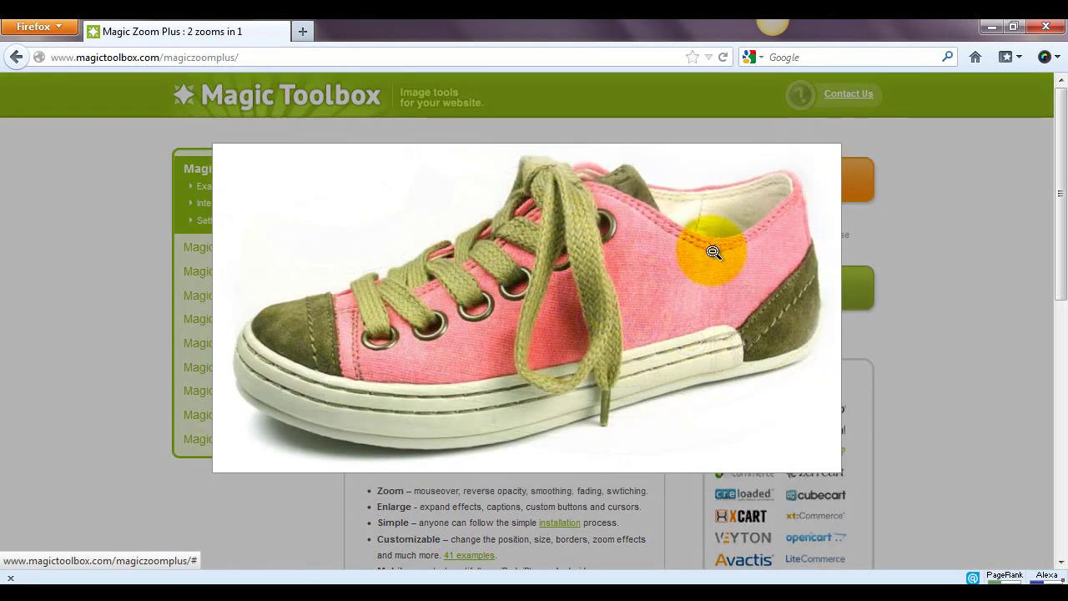
left_click(537, 313)
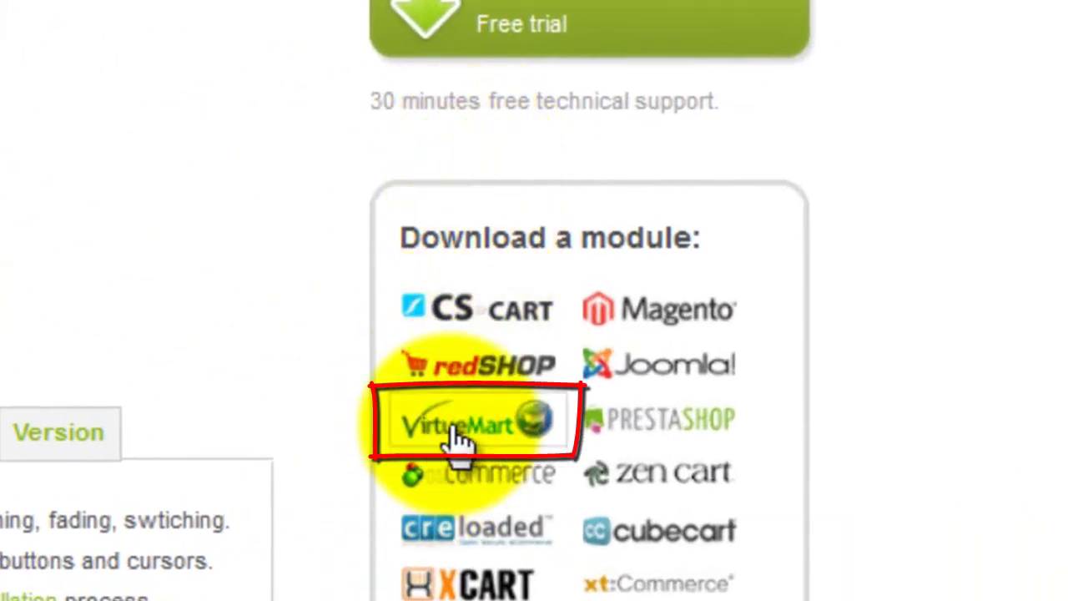
Save the VirtueMart 2 component as com_virtuemart2_magiczoomplus.zip from the VirtueMart download page
left_click(457, 430)
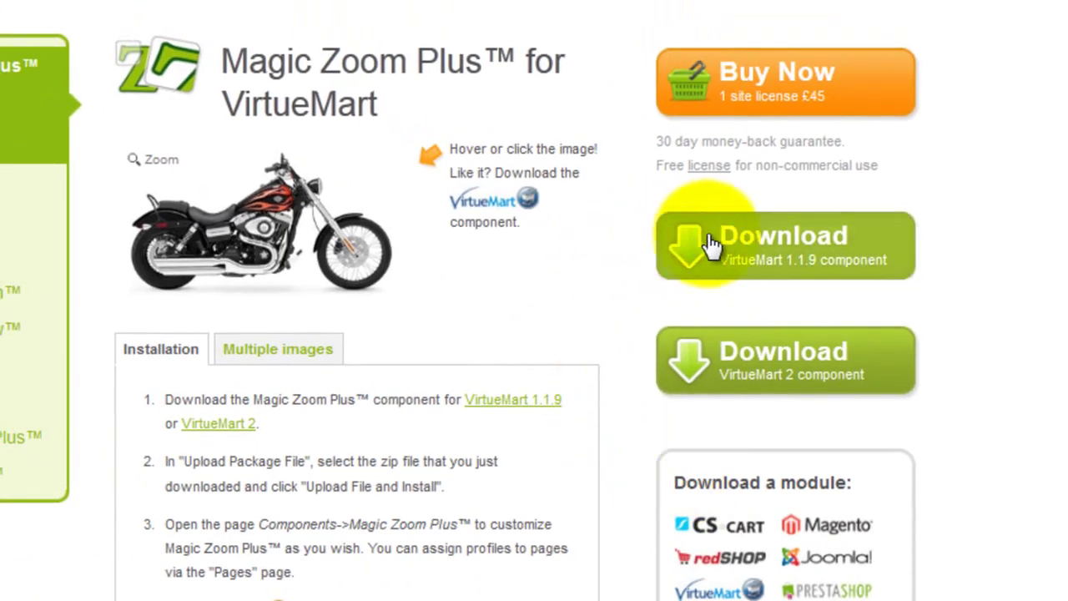
left_click(769, 373)
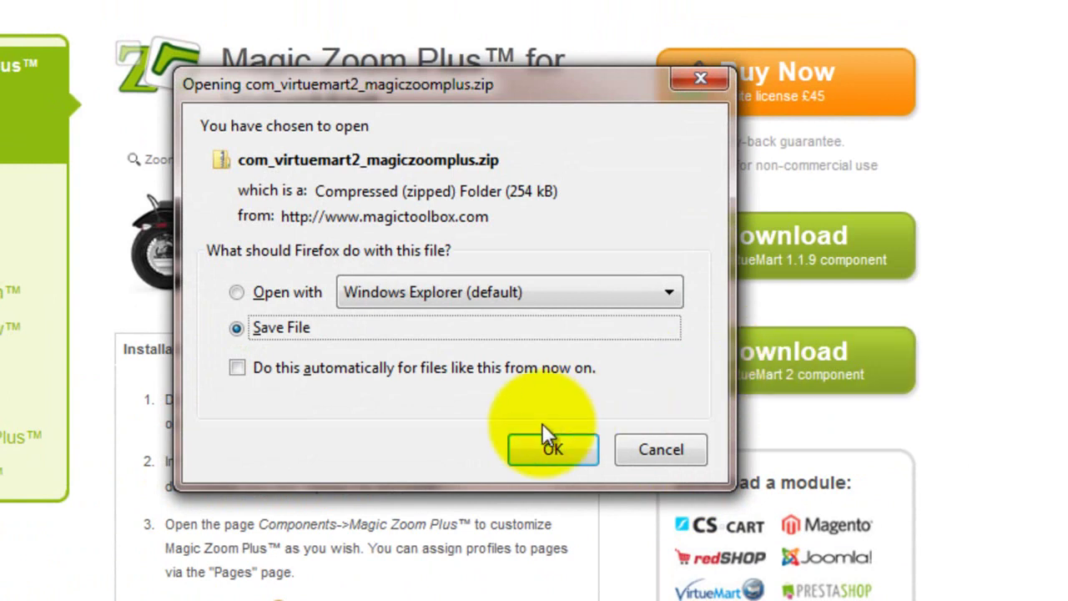
left_click(556, 442)
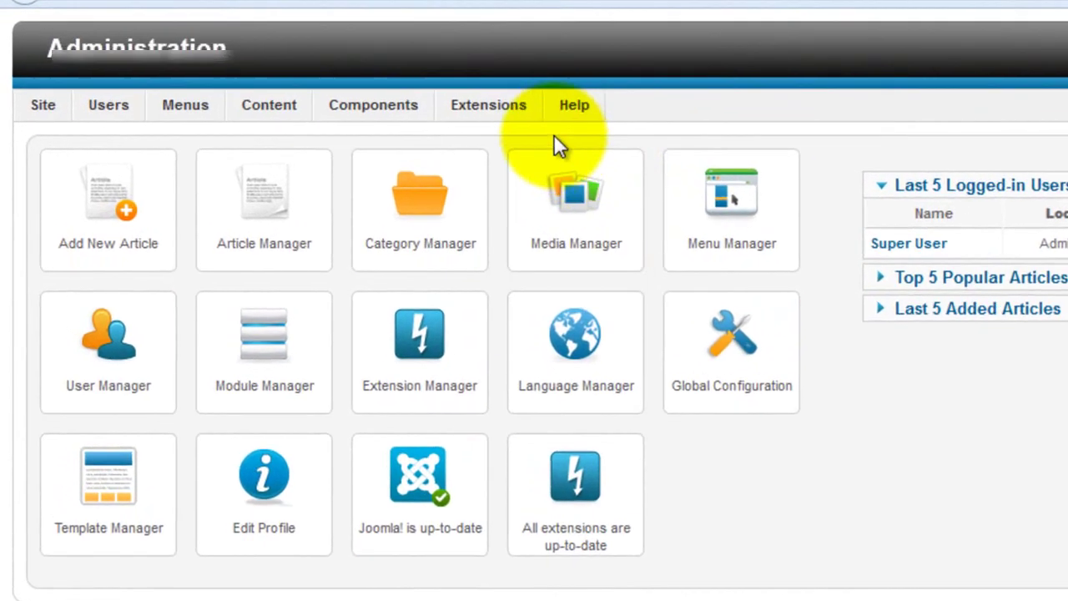
Upload and install com_virtuemart2_magiczoomplus.zip through the Extension Manager
mouse_move(491, 108)
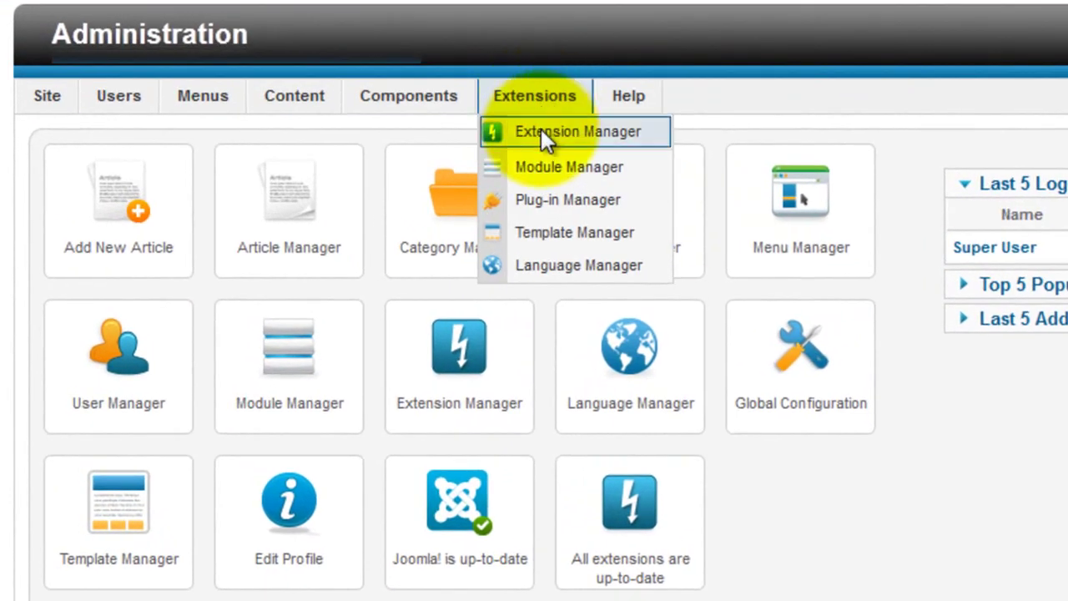
left_click(540, 132)
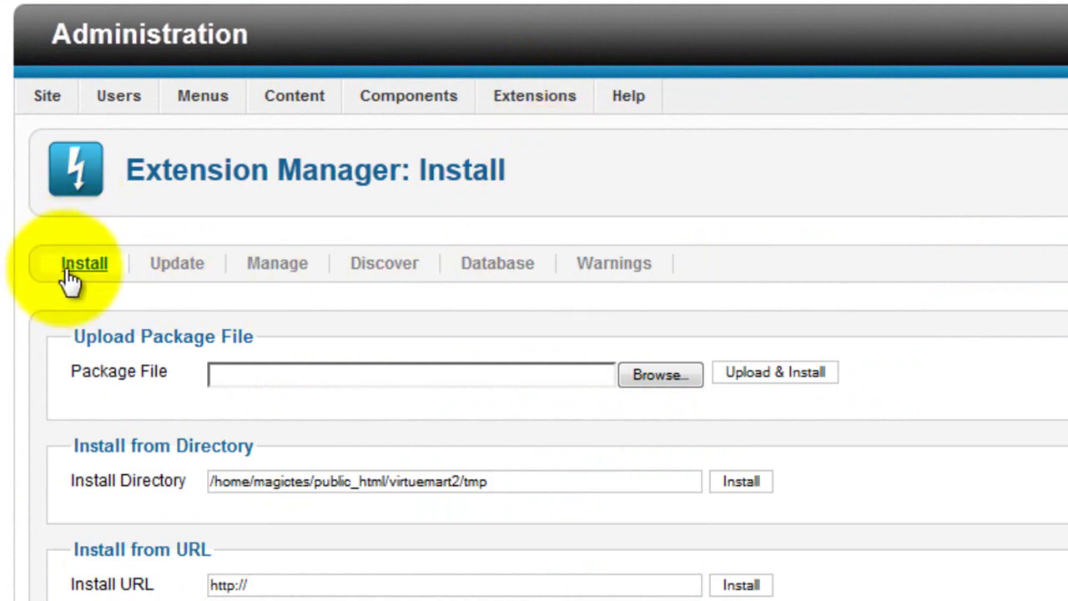
left_click(689, 376)
left_click(309, 124)
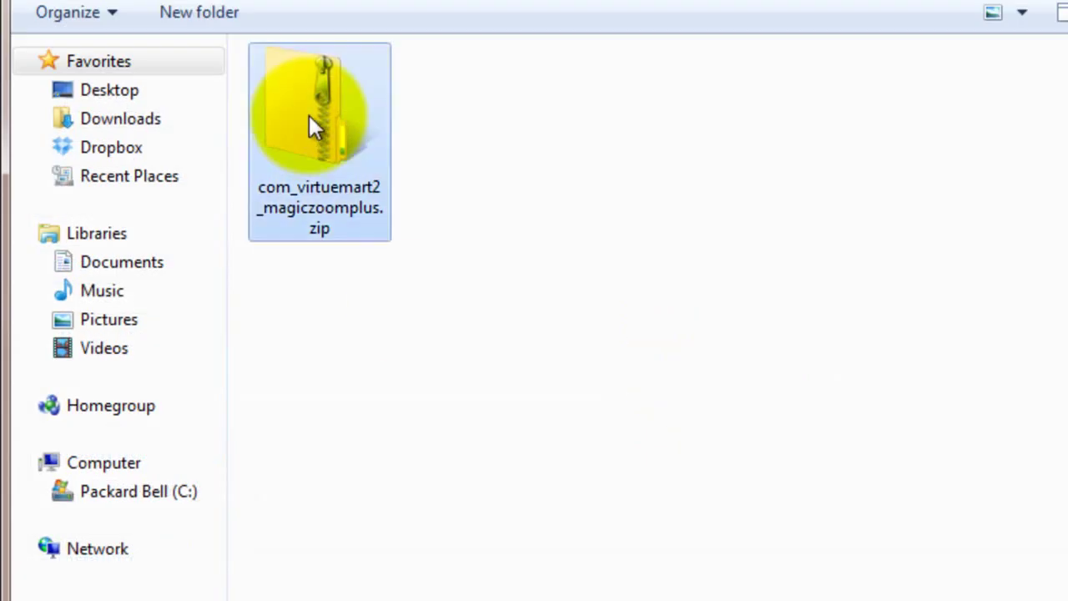
left_click(938, 597)
left_click(801, 377)
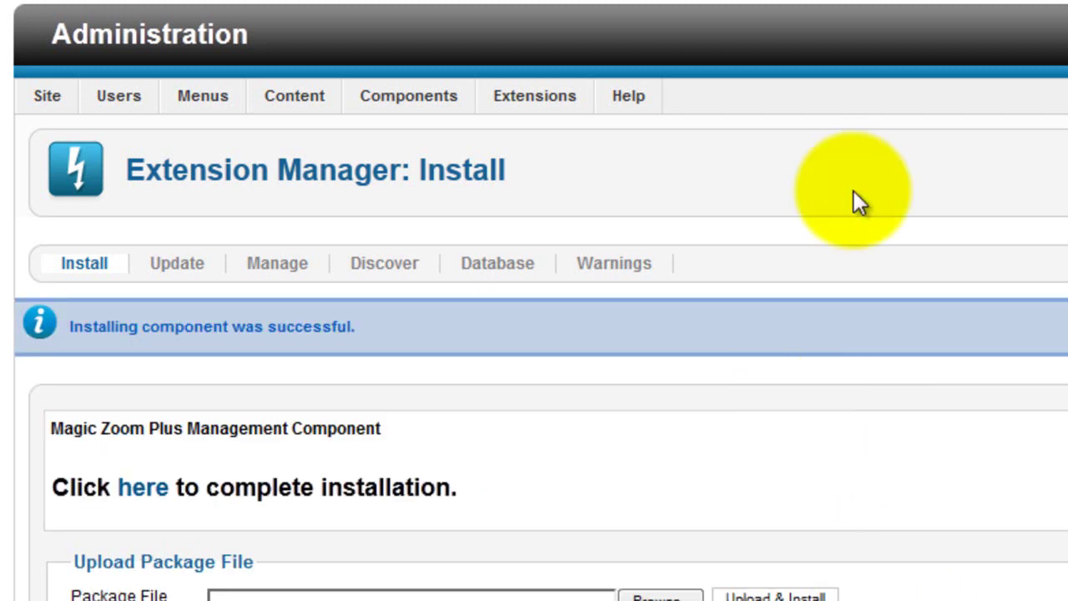
Open the magic-zoom-plus component and refresh it to finish installation and show the profile table
mouse_move(410, 98)
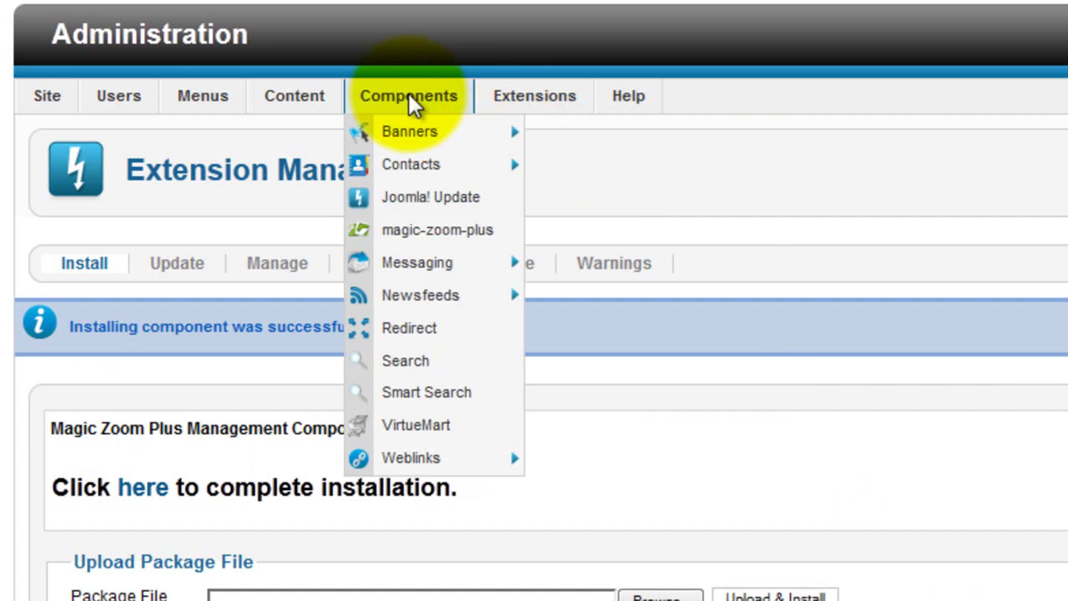
left_click(420, 231)
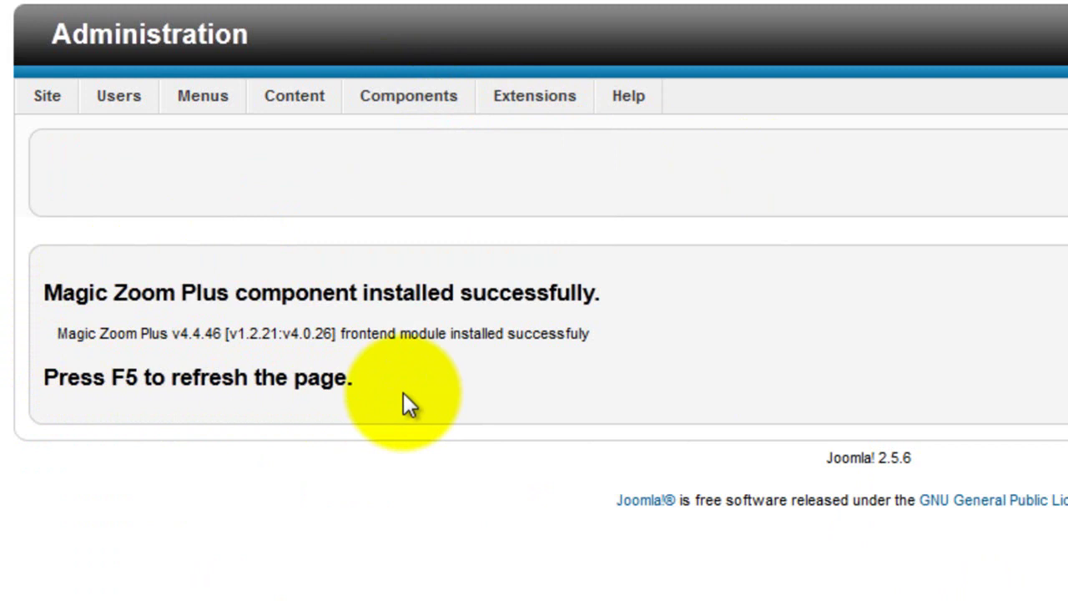
key("F5")
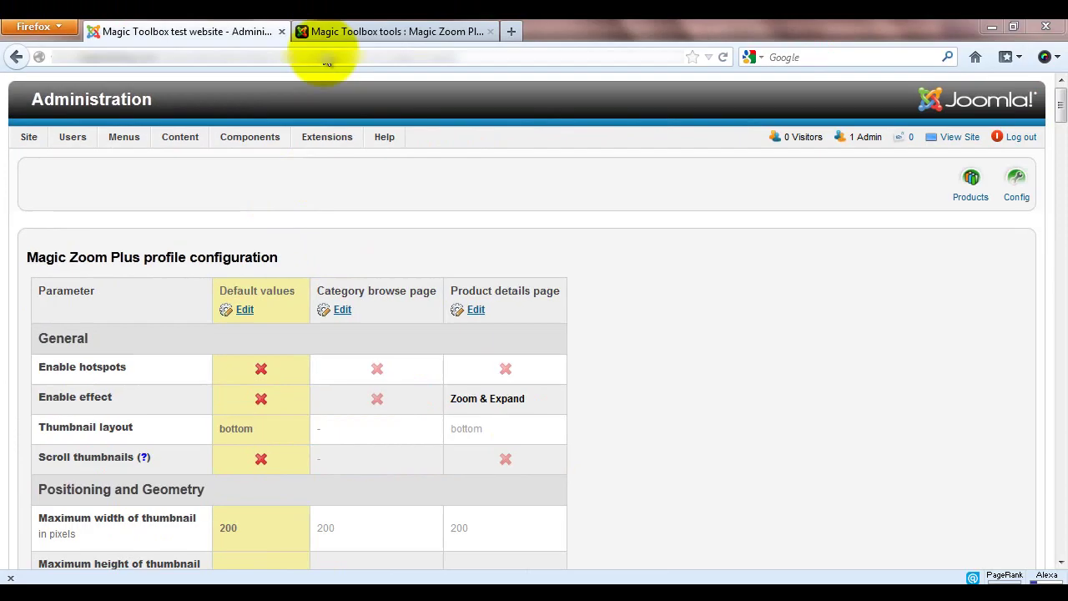
Reload the storefront example product and test the yellow shoe's default hover zoom and enlarged view
left_click(317, 32)
left_click(723, 56)
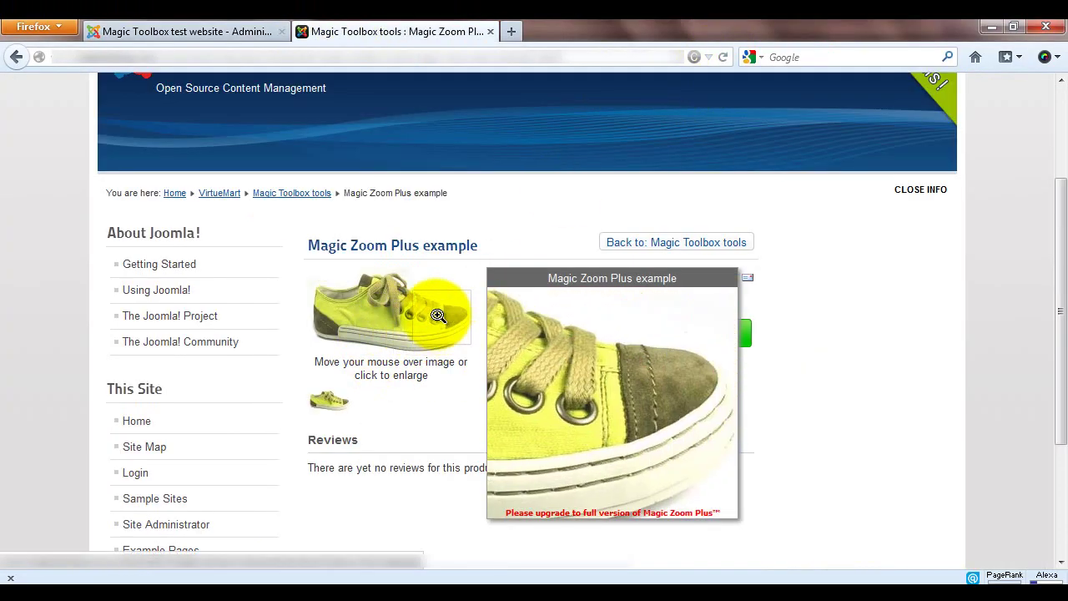
left_click(405, 317)
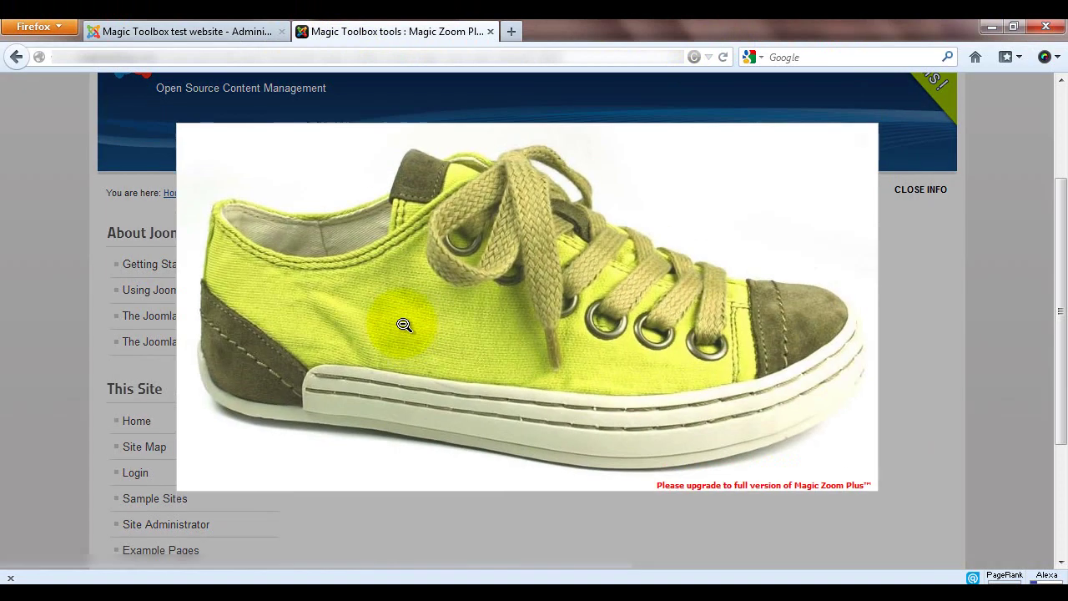
left_click(515, 317)
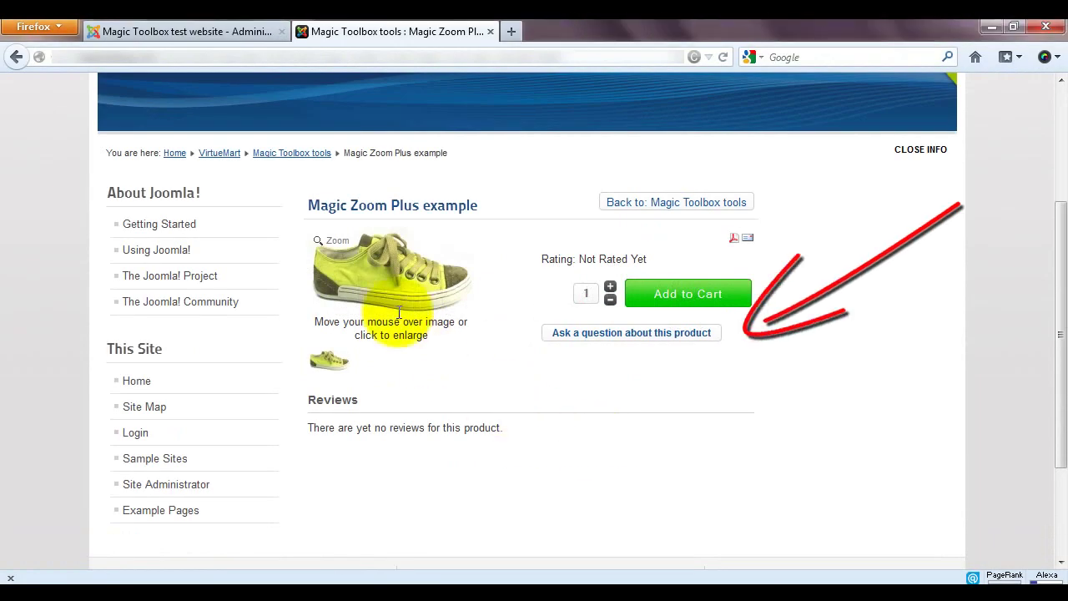
mouse_move(334, 259)
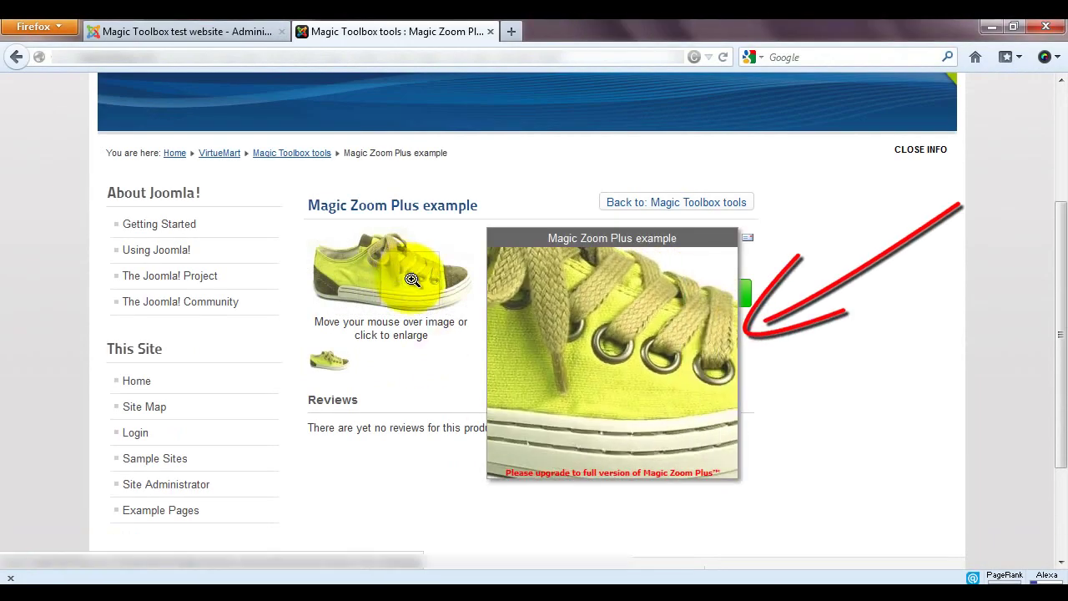
left_click(412, 279)
left_click(419, 281)
left_click(409, 279)
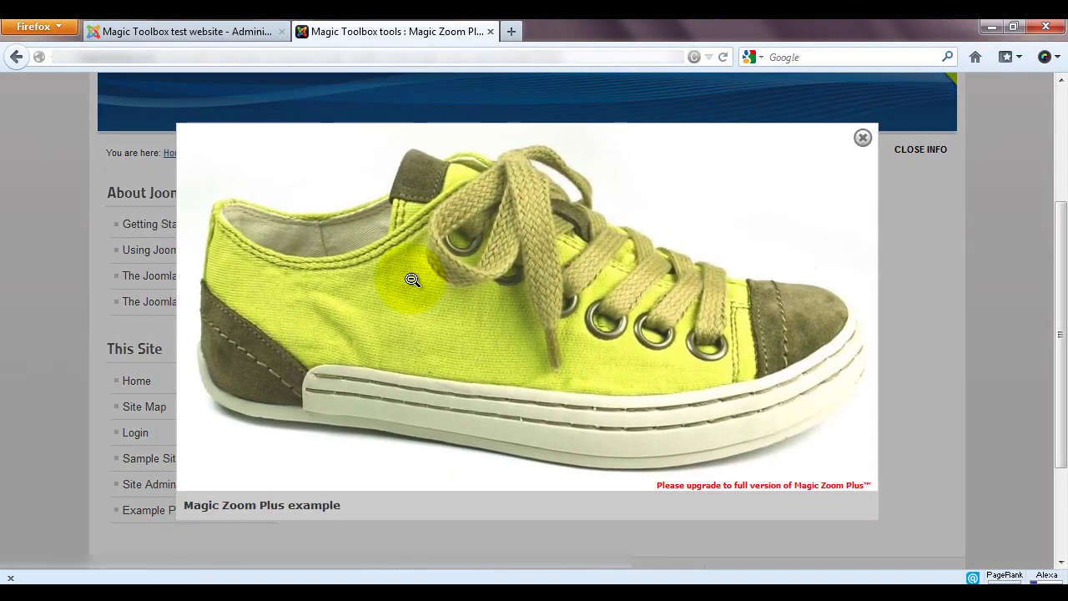
left_click(412, 279)
left_click(412, 279)
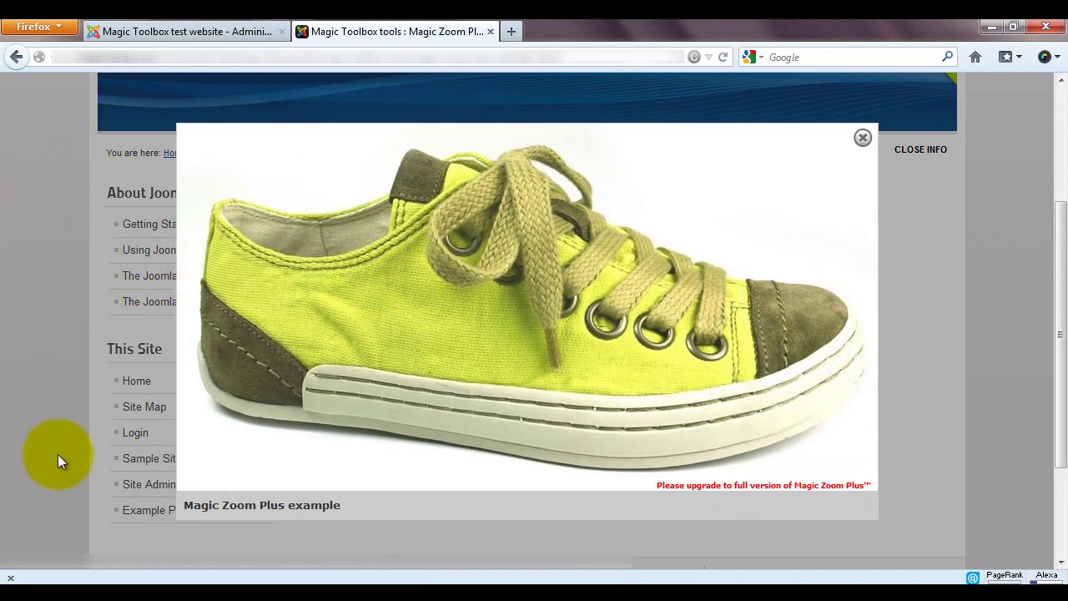
Close the storefront lightbox and return to the admin's Magic Zoom Plus profile table
left_click(409, 322)
left_click(243, 31)
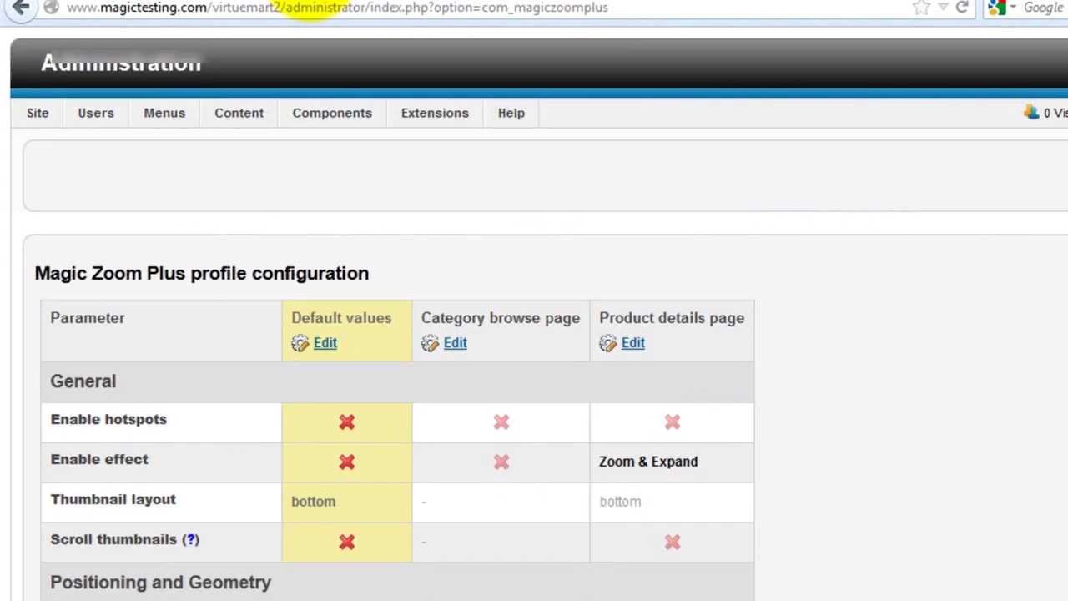
left_click(401, 98)
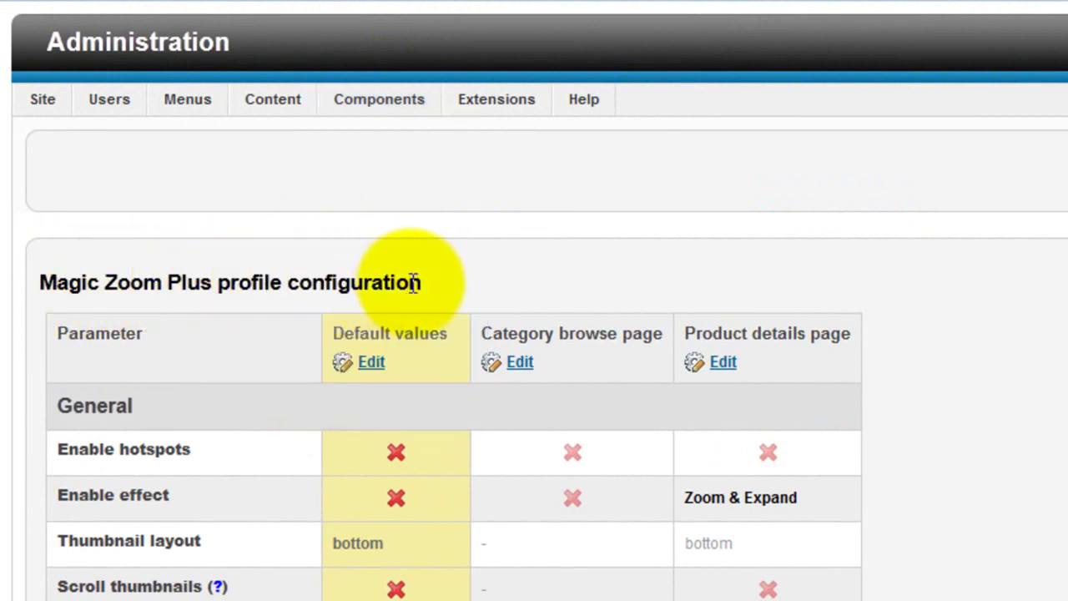
left_click(369, 364)
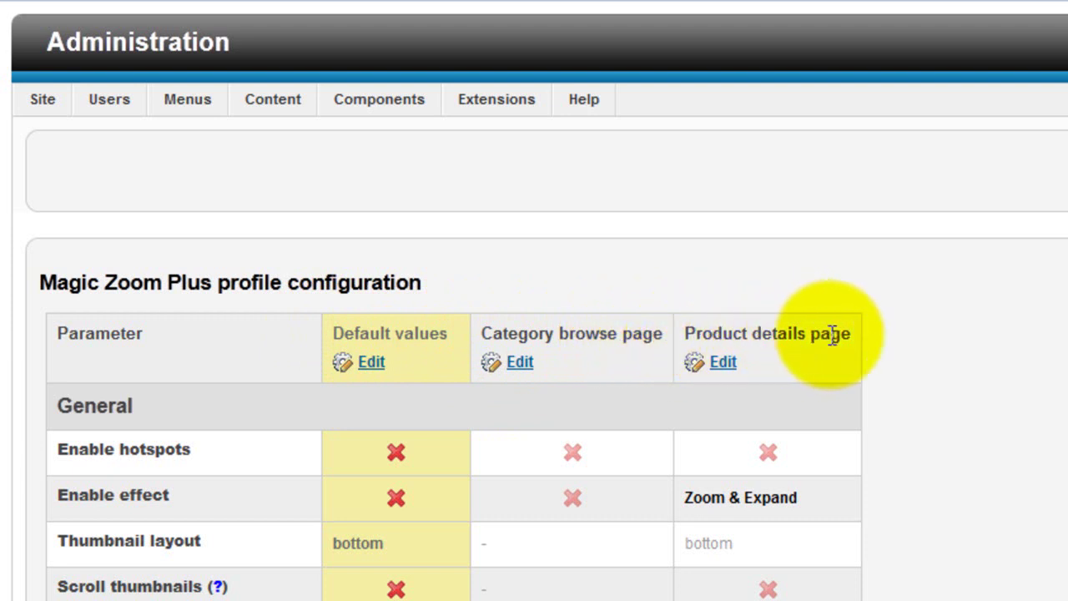
Edit the Product details page profile, setting zoomed area width and height to 500 px, and save
left_click(723, 364)
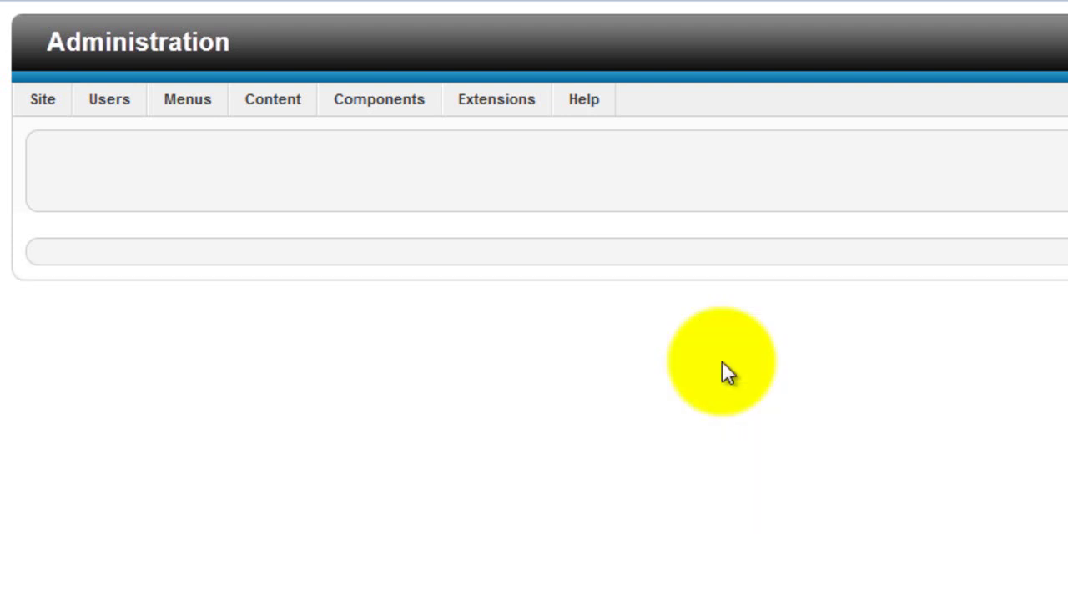
scroll(612, 367, "down", 6)
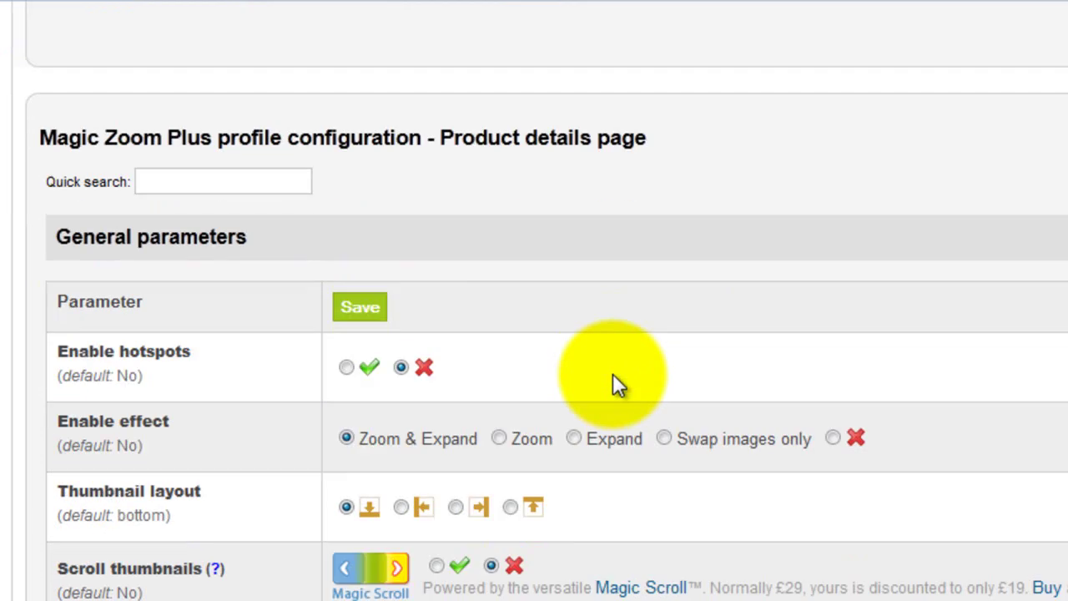
scroll(612, 365, "down", 2)
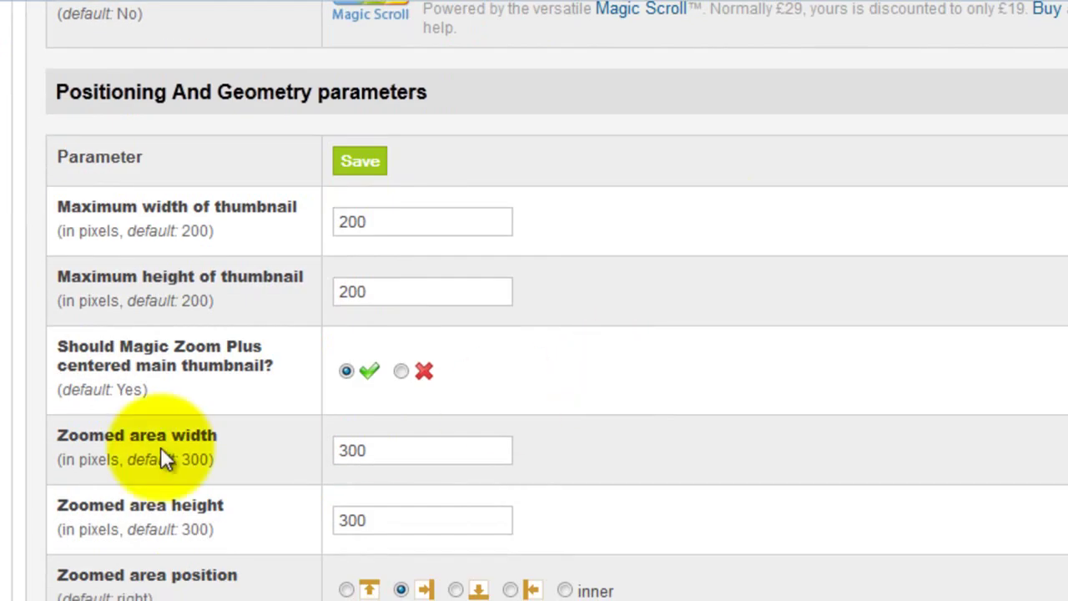
double_click(391, 445)
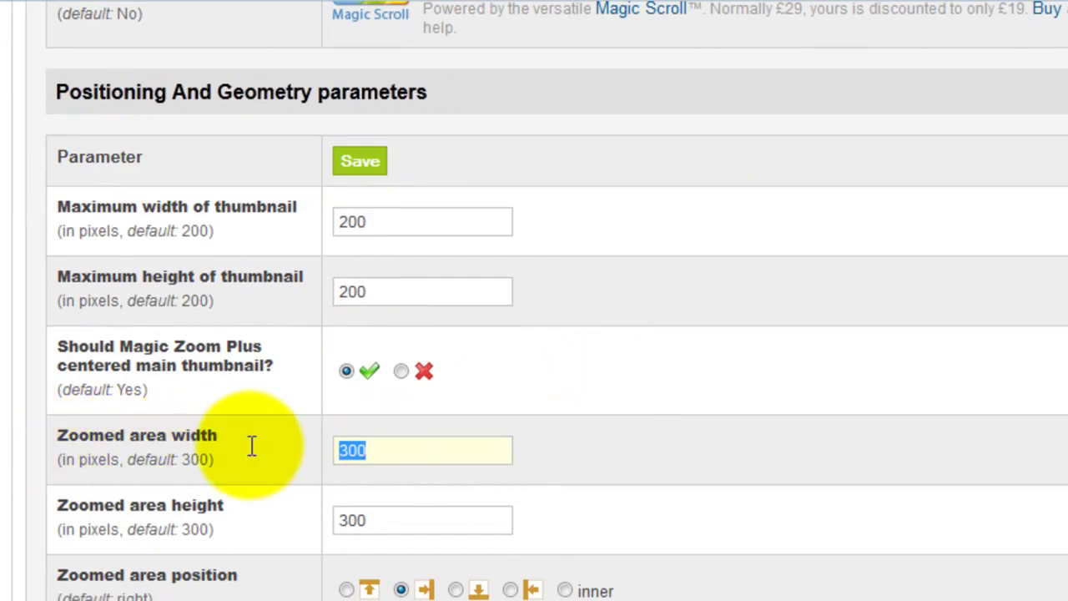
type("500")
key("Tab")
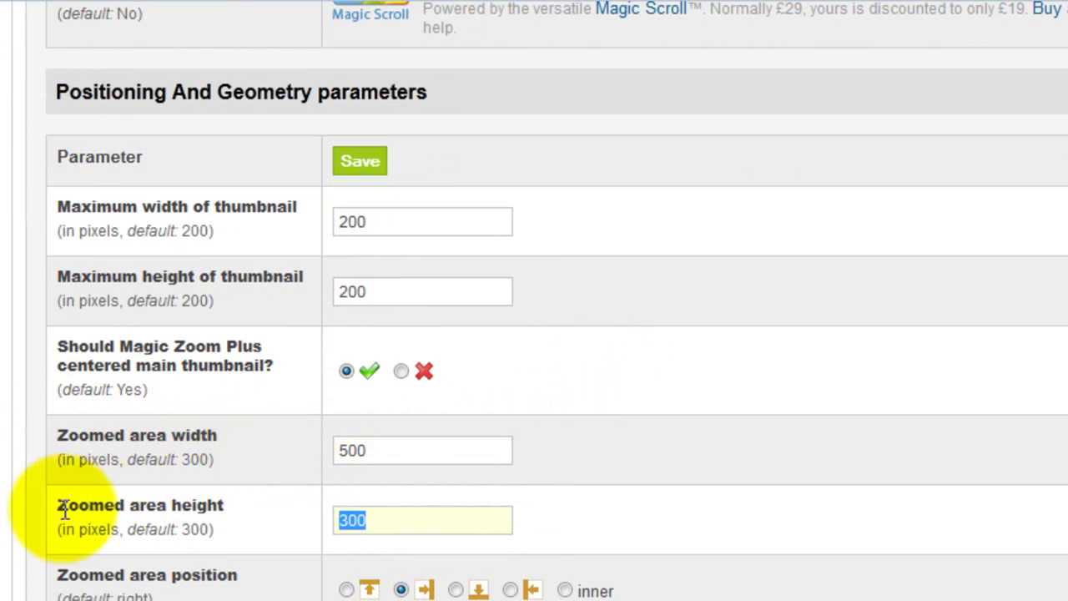
left_click(389, 517)
double_click(374, 520)
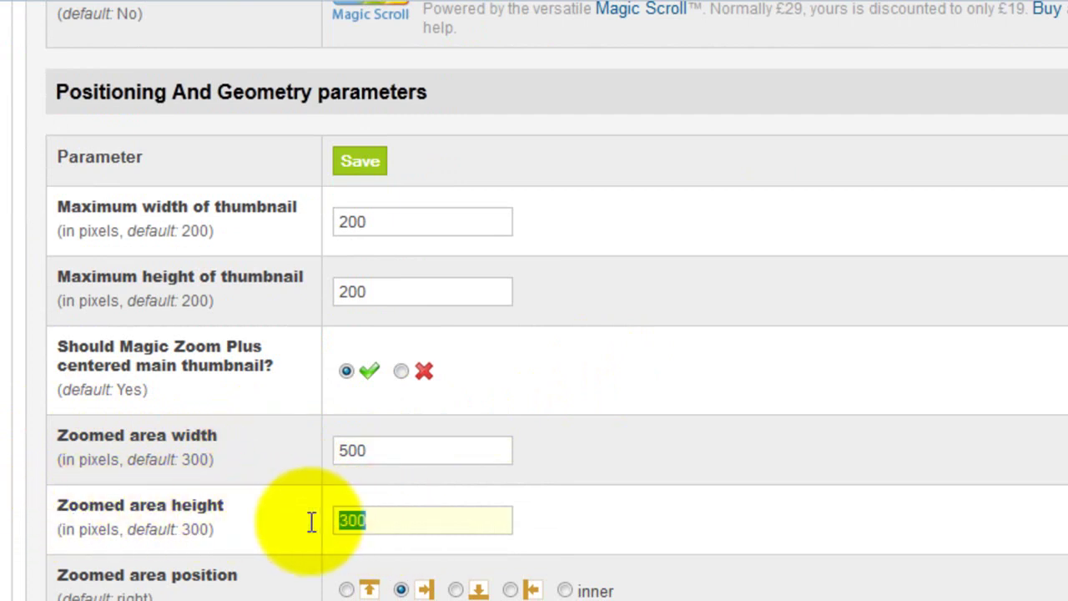
type("500")
left_click(309, 524)
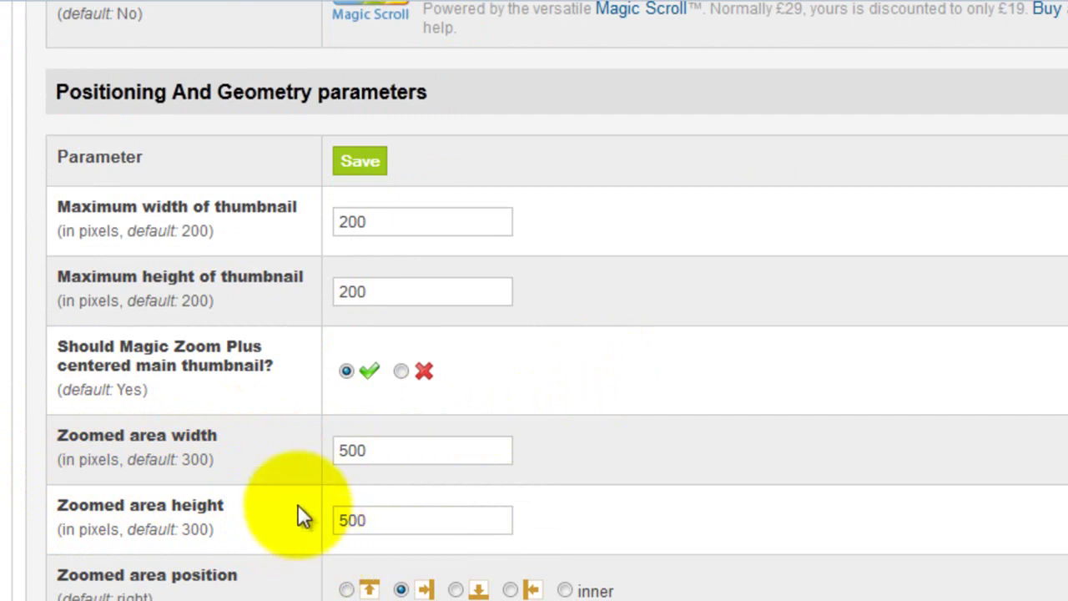
left_click(351, 167)
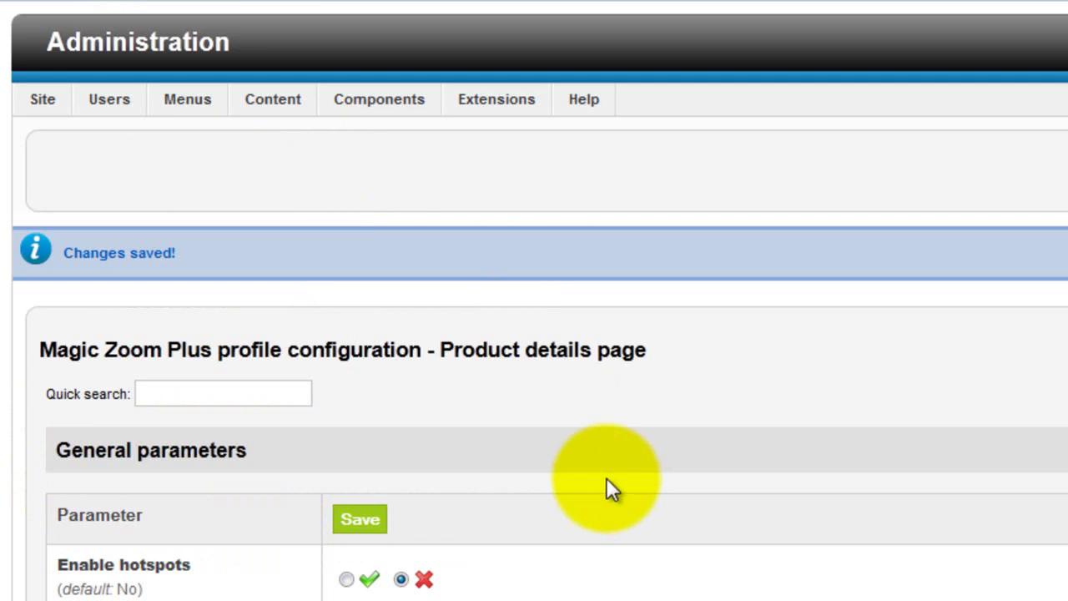
Choose the elastic effect for expanding and restoring the image, then save the profile
scroll(598, 480, "down", 10)
scroll(588, 484, "down", 6)
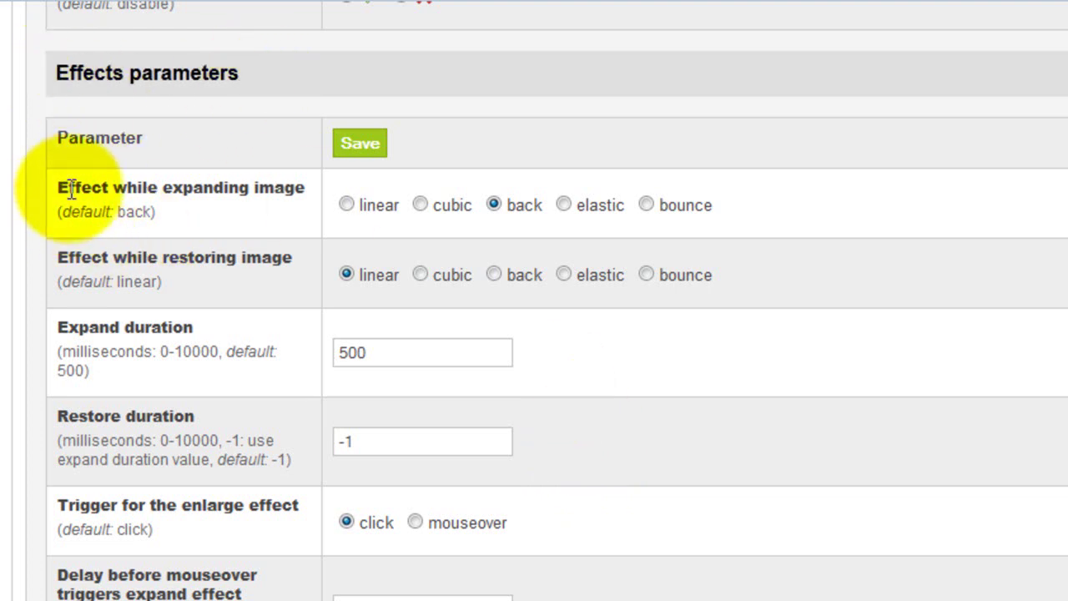
left_click(563, 204)
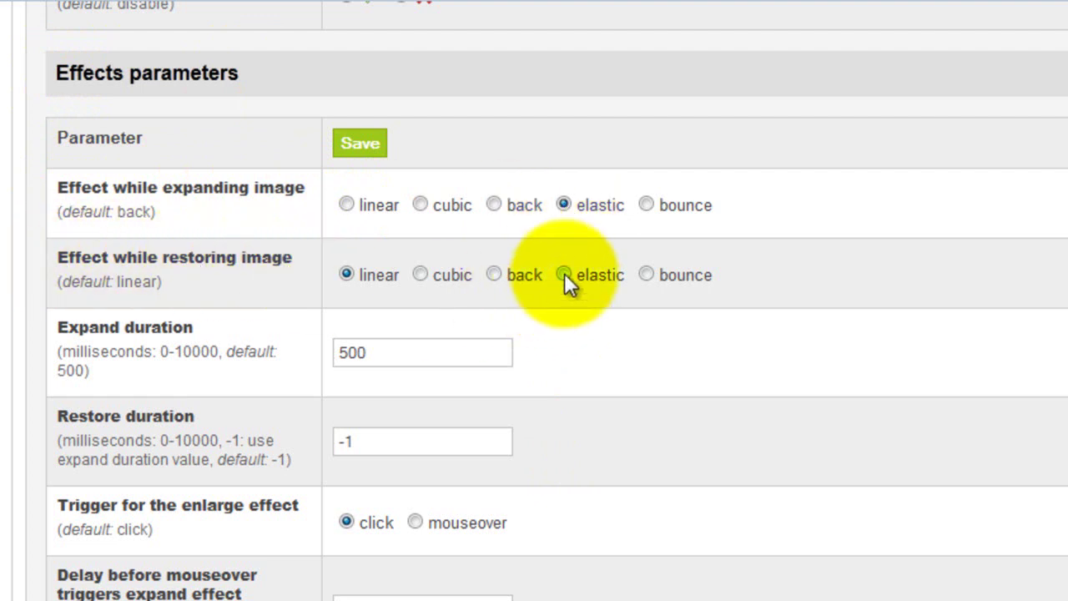
left_click(359, 143)
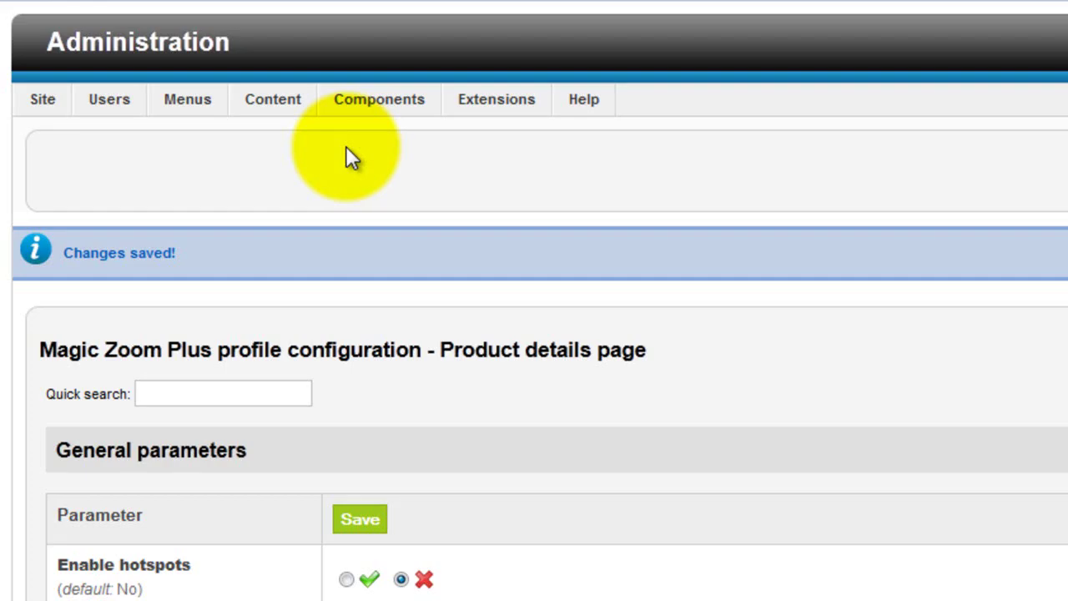
Set background effect opacity to 80 and fade background colour to #f40606, then save
scroll(487, 523, "down", 15)
scroll(517, 442, "down", 20)
scroll(532, 442, "down", 15)
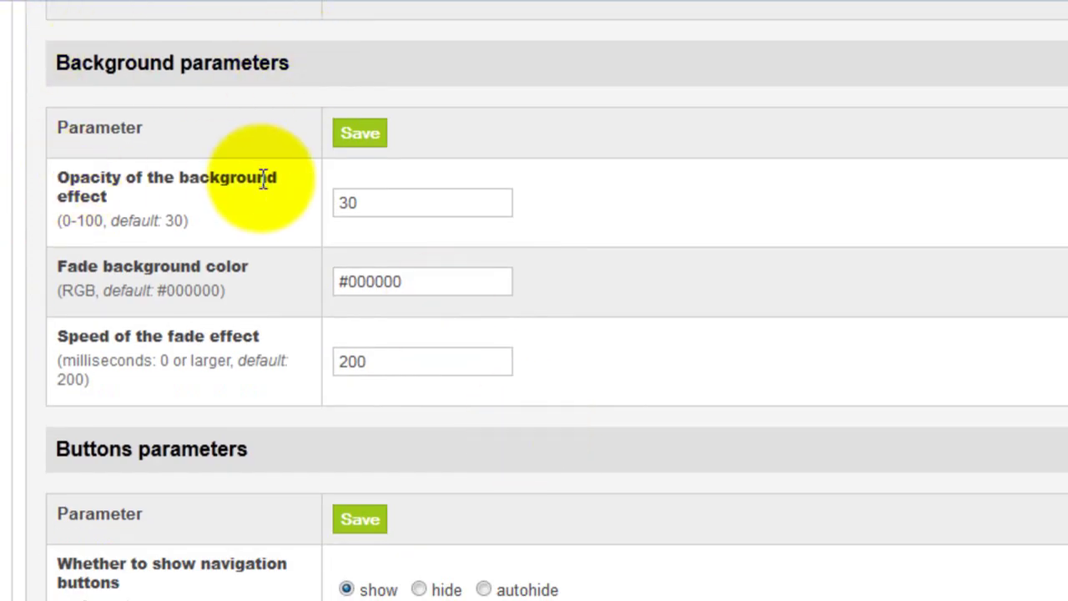
double_click(393, 208)
type("80")
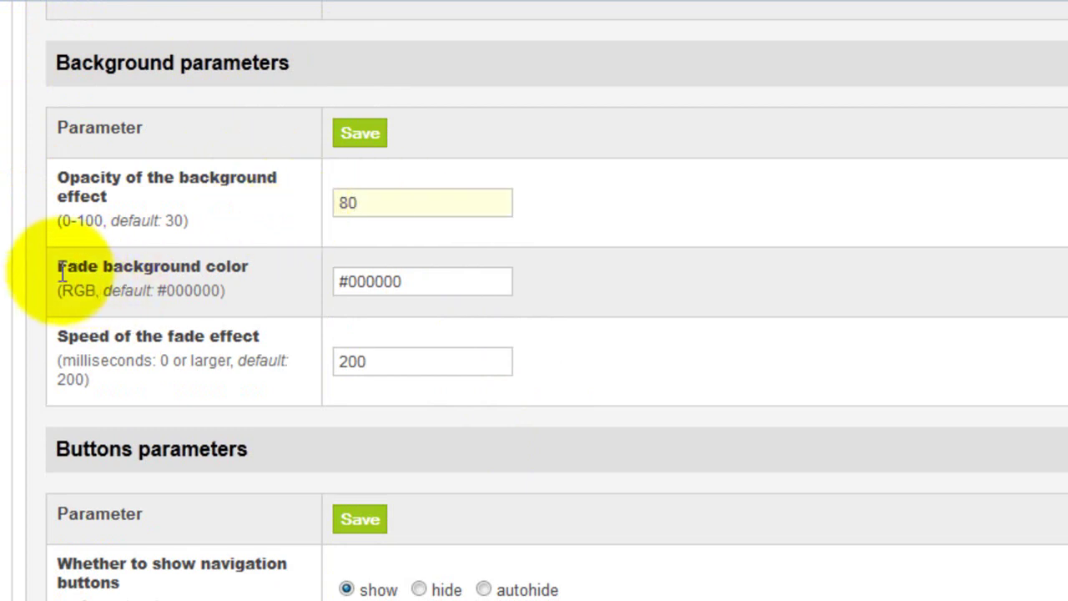
left_click_drag(348, 282, 484, 283)
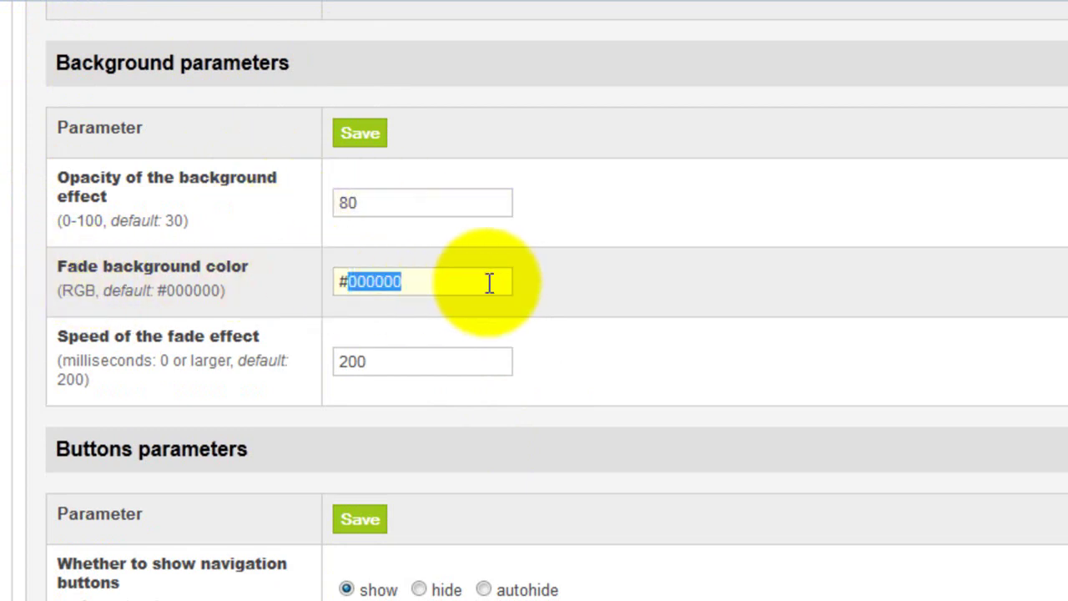
type("f40606")
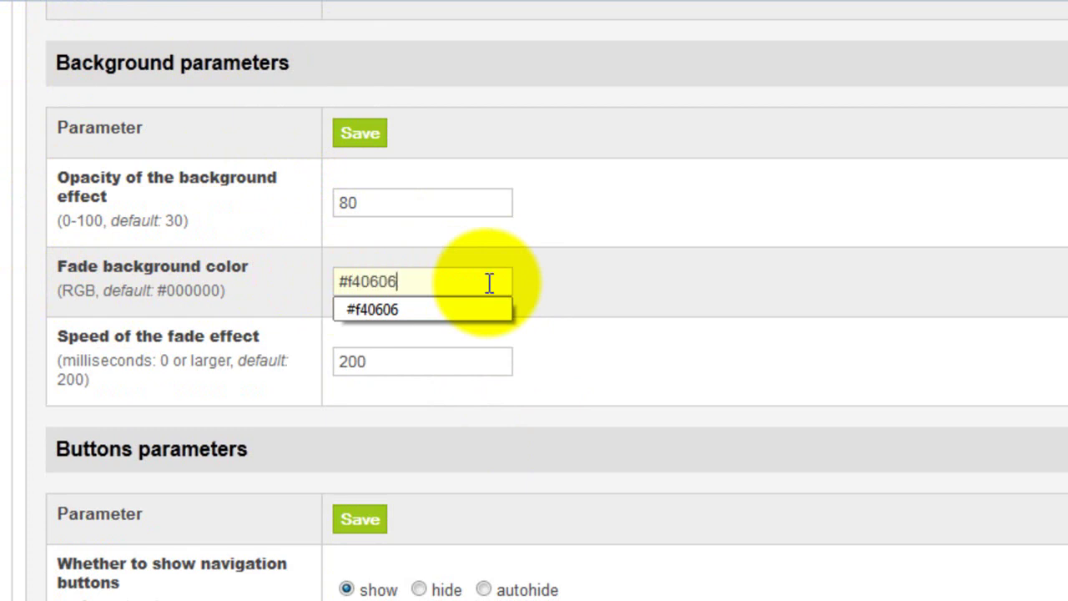
left_click(369, 140)
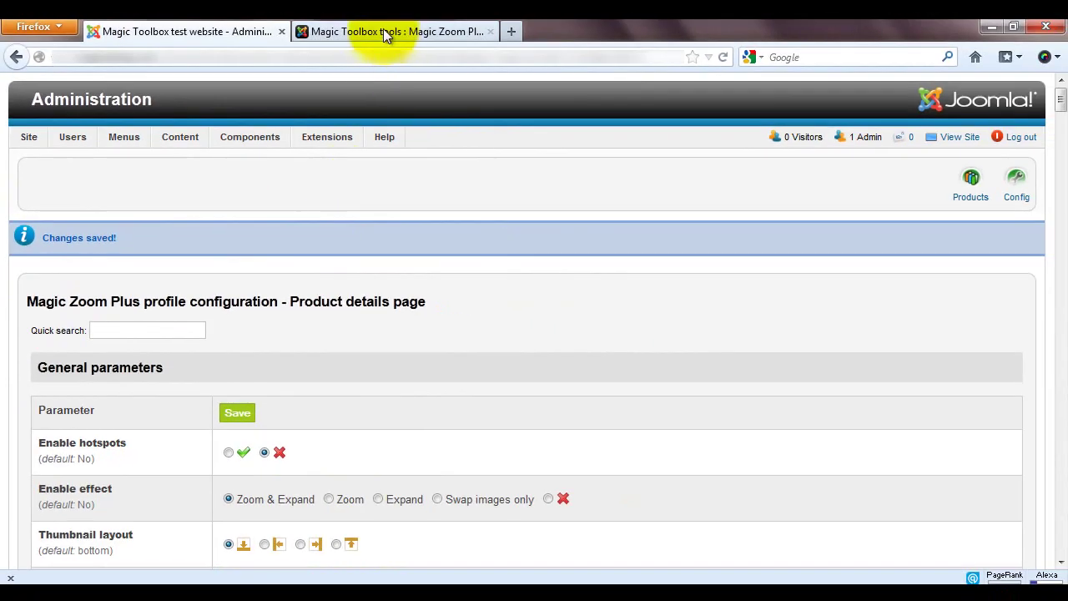
Reload the storefront shoe page and check the larger zoom window and red-backdrop enlarged image
left_click(383, 31)
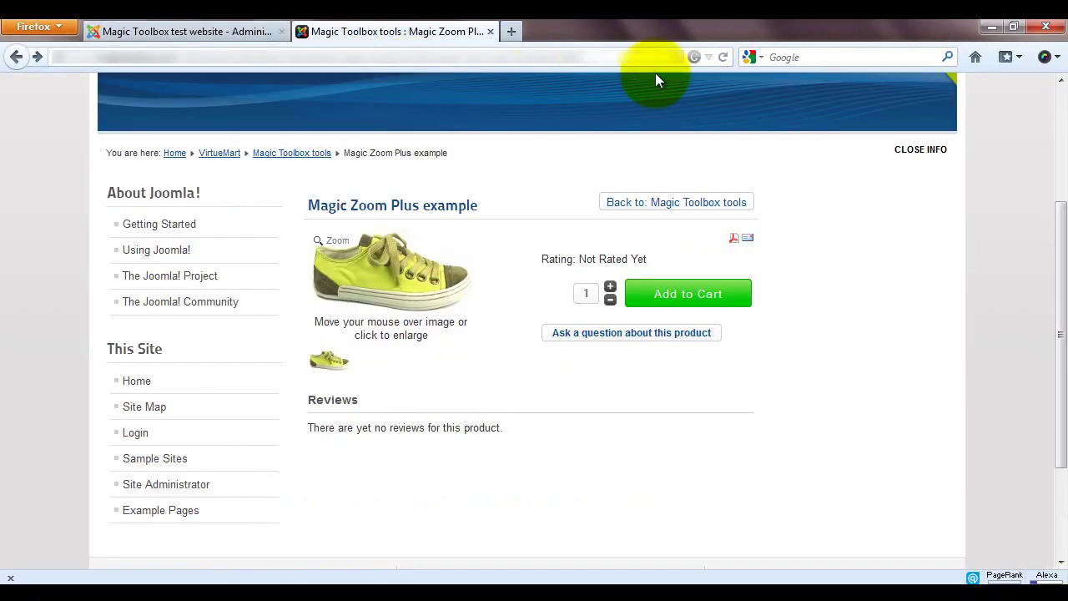
left_click(723, 56)
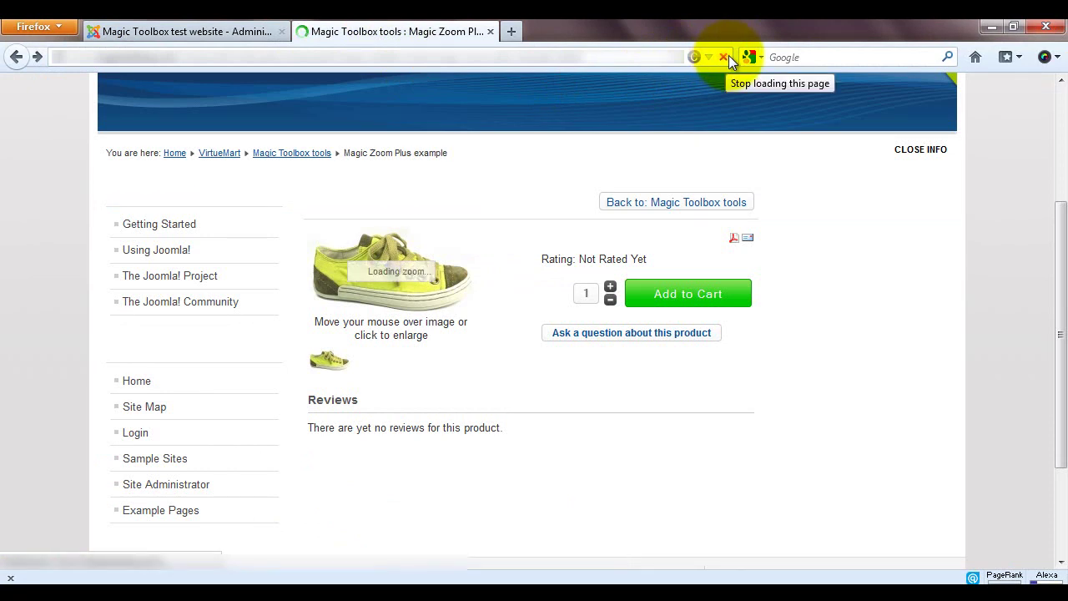
mouse_move(354, 260)
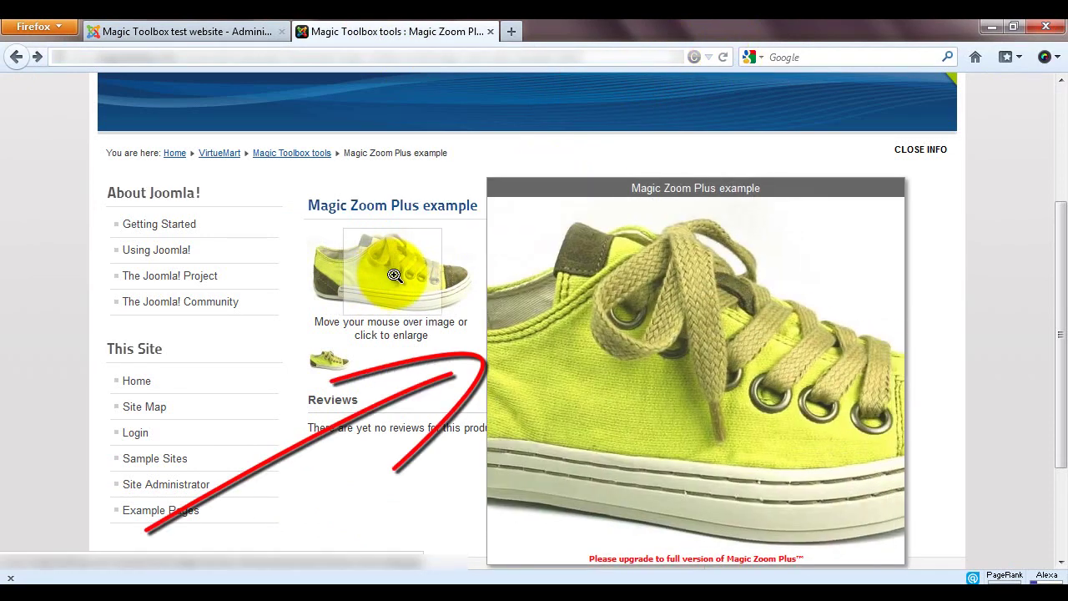
left_click(394, 276)
left_click(394, 276)
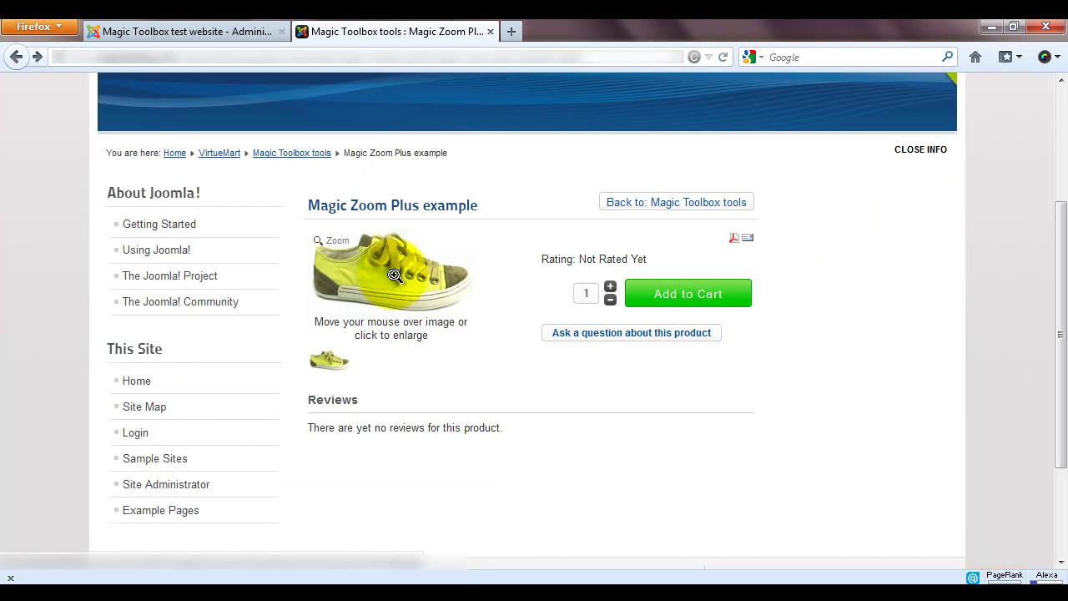
left_click(394, 275)
left_click(394, 275)
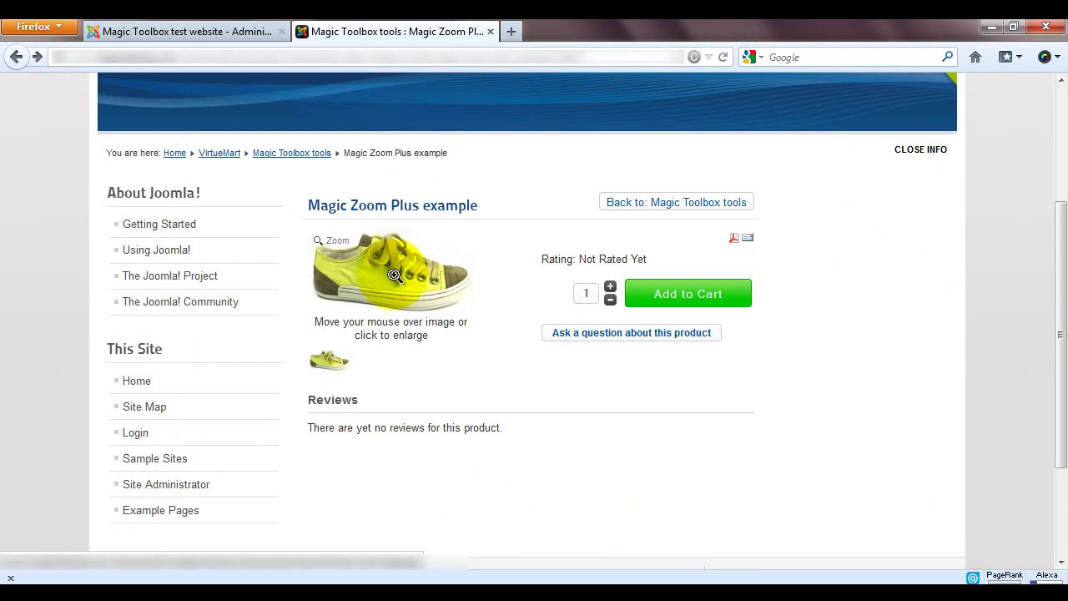
left_click(395, 276)
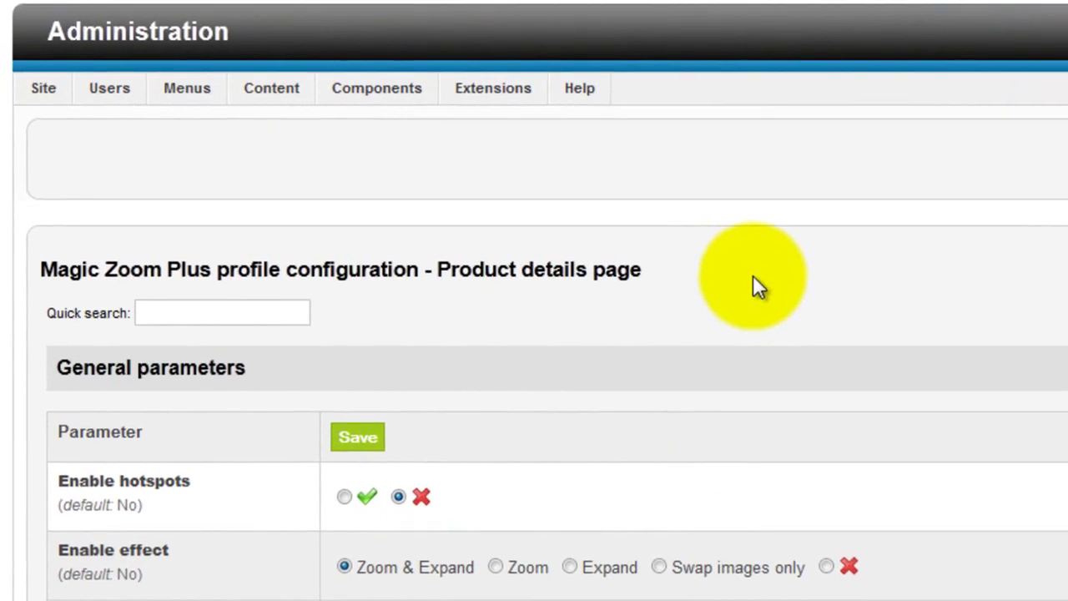
scroll(756, 283, "down", 8)
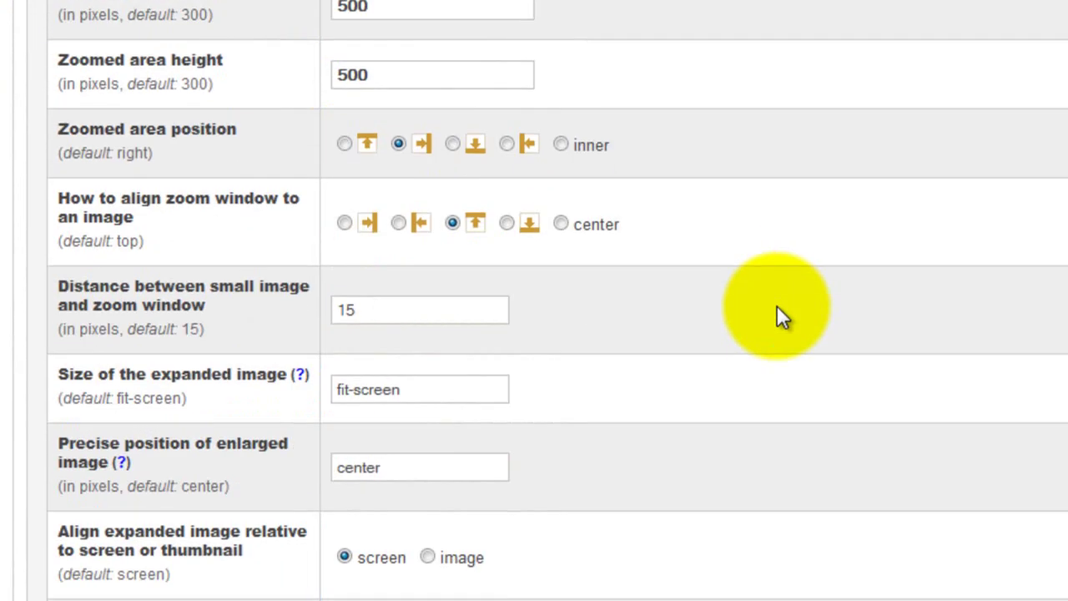
scroll(778, 315, "down", 12)
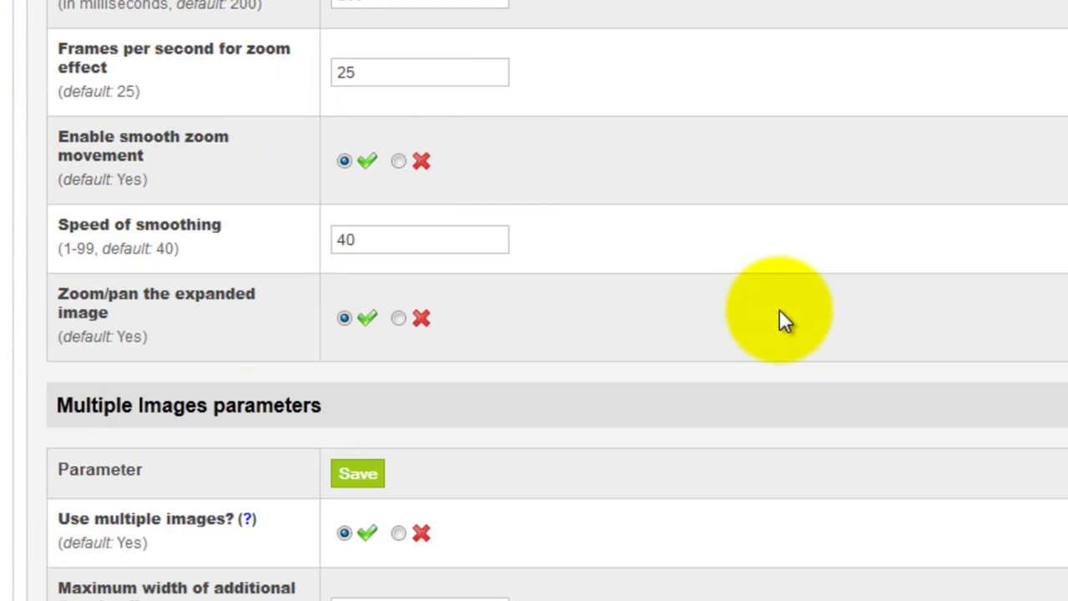
scroll(780, 321, "down", 20)
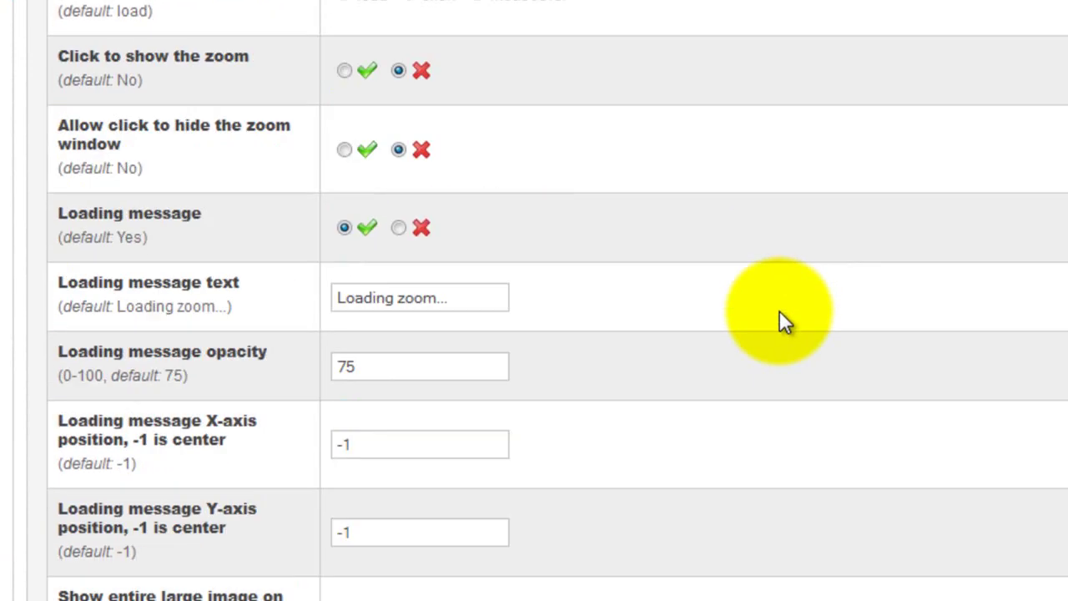
scroll(779, 321, "down", 20)
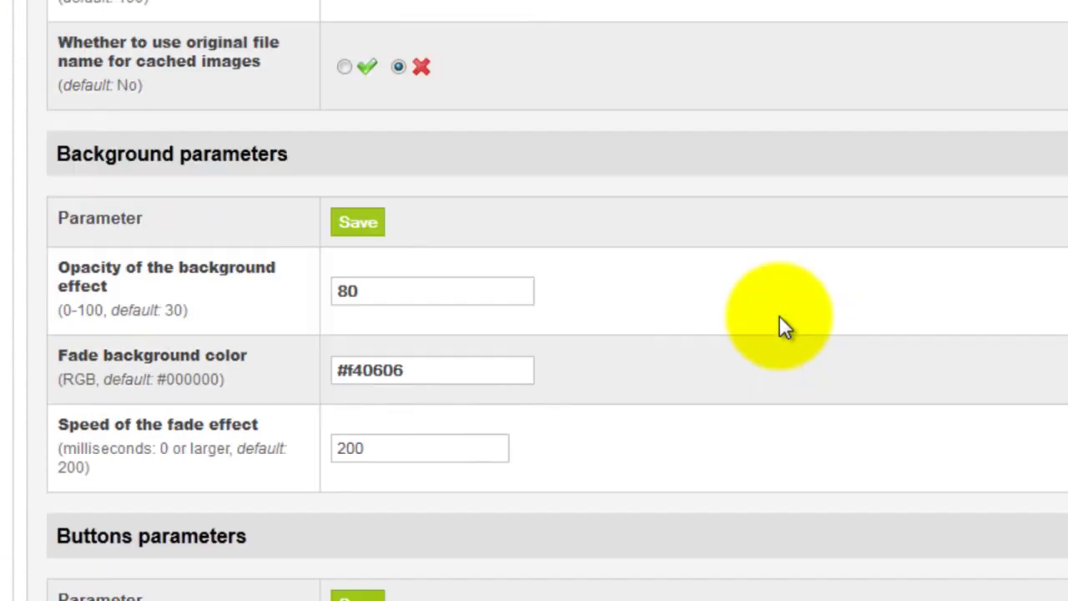
scroll(780, 321, "down", 20)
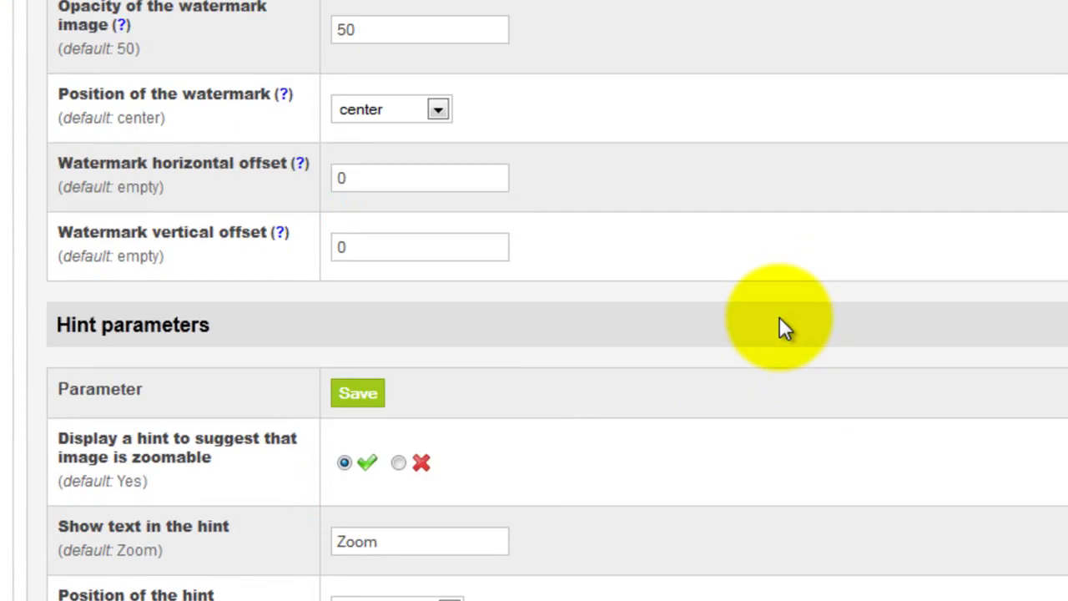
scroll(785, 327, "down", 20)
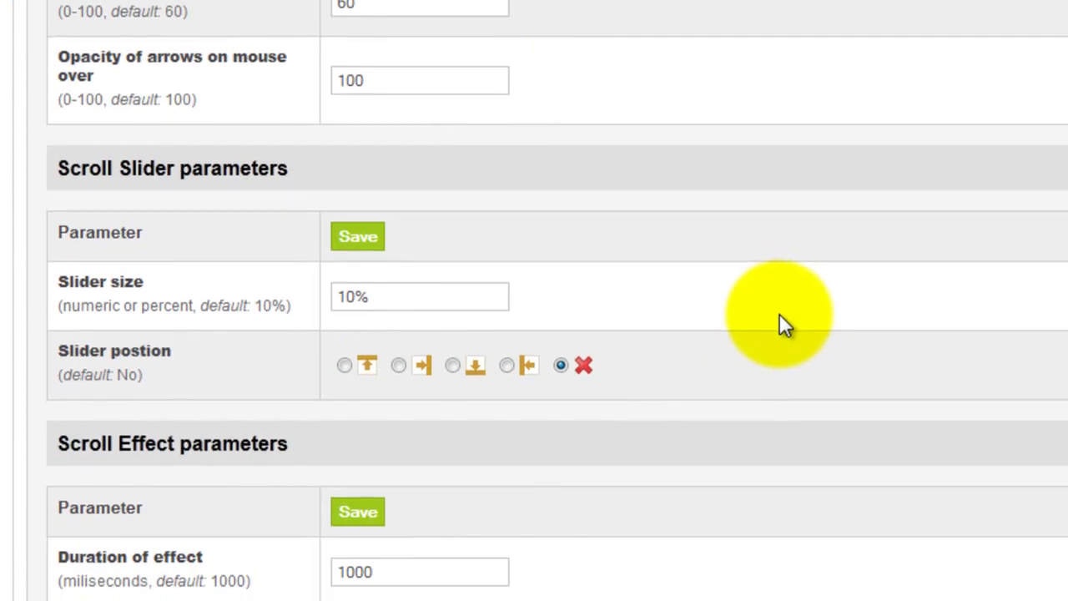
scroll(779, 310, "down", 5)
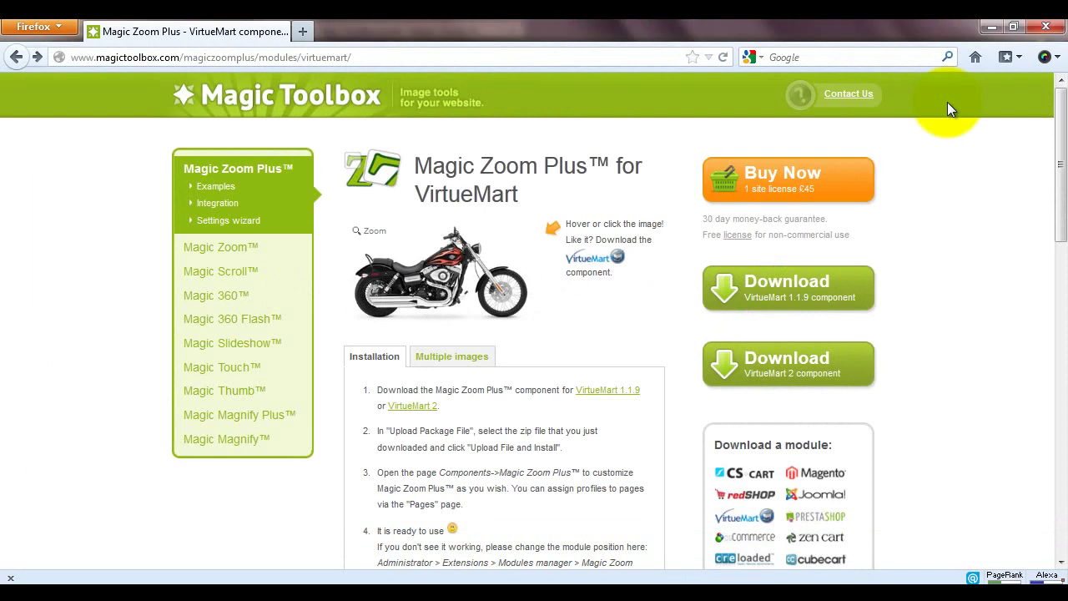
Go to the Magic Toolbox Contact Us page from the site's top-right link
left_click(844, 97)
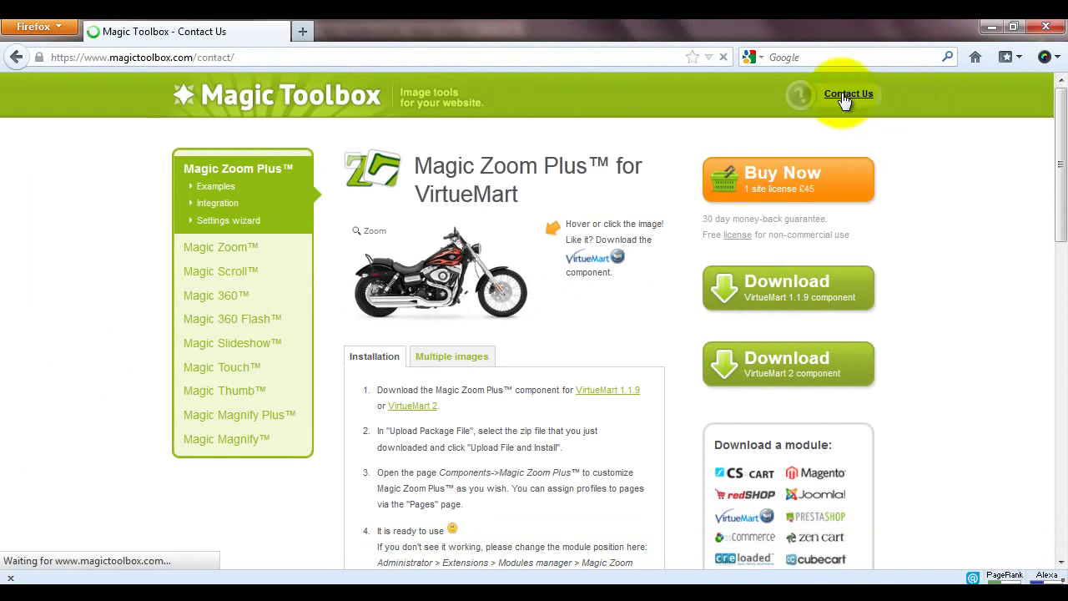